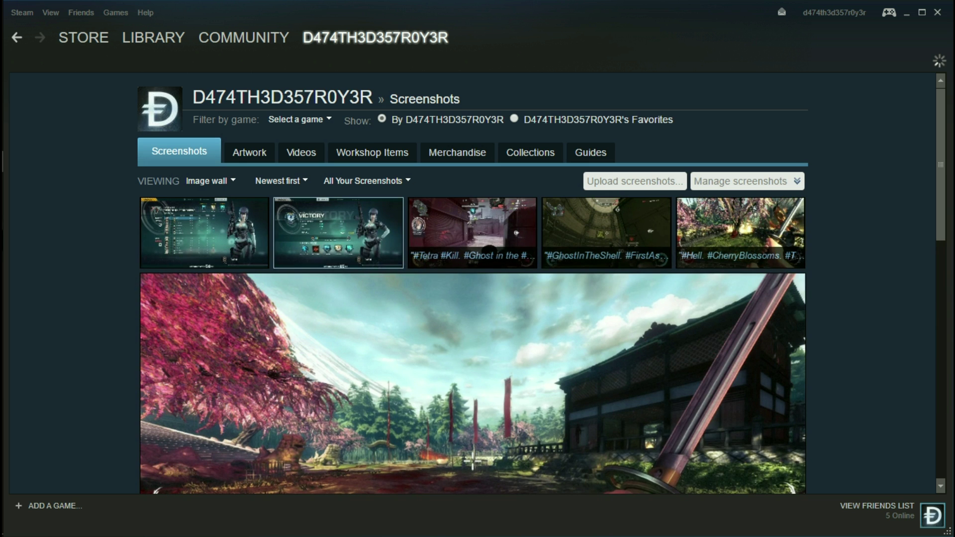
Open the Skyrim Shadows and FPS Fix page from the profile's list of workshop items
scroll(473, 283, "down", 5)
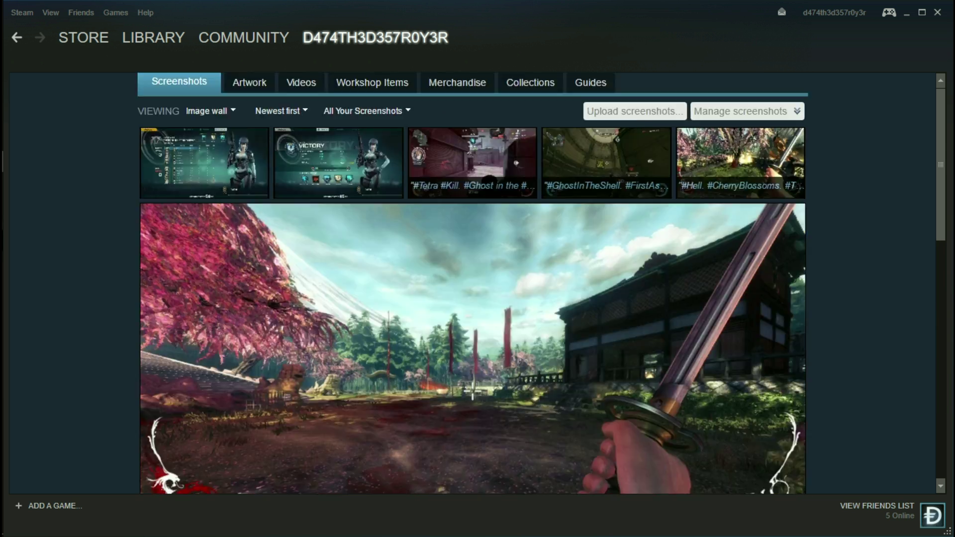
scroll(472, 283, "up", 5)
left_click(372, 153)
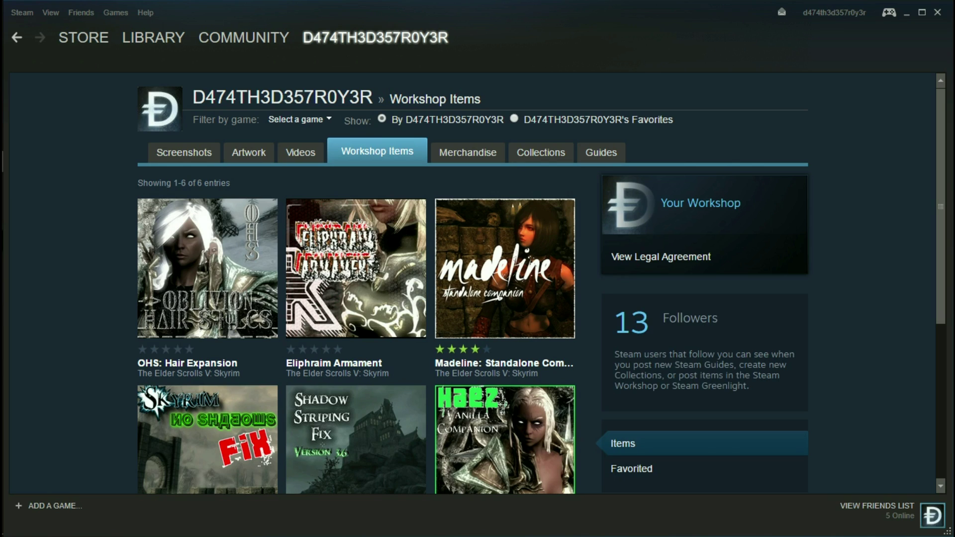
scroll(356, 313, "down", 3)
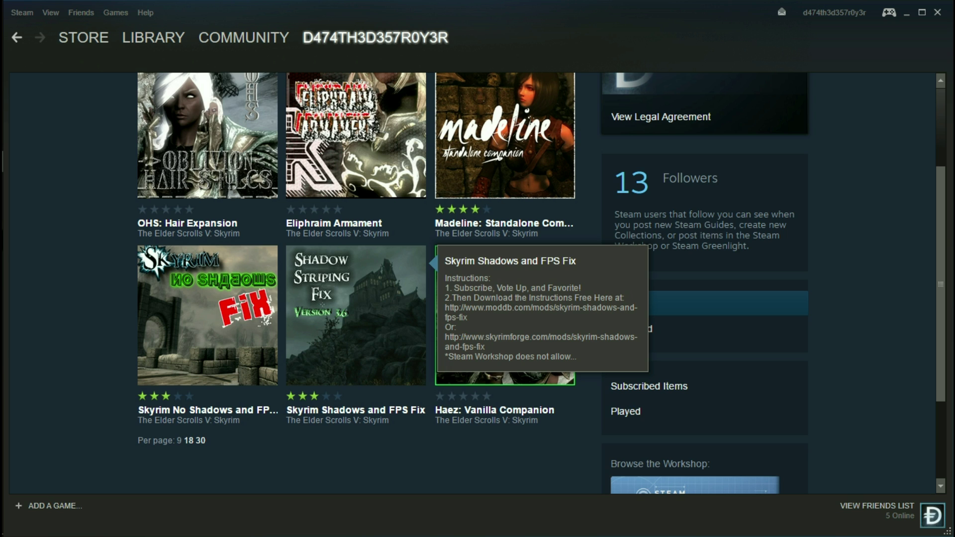
left_click(356, 314)
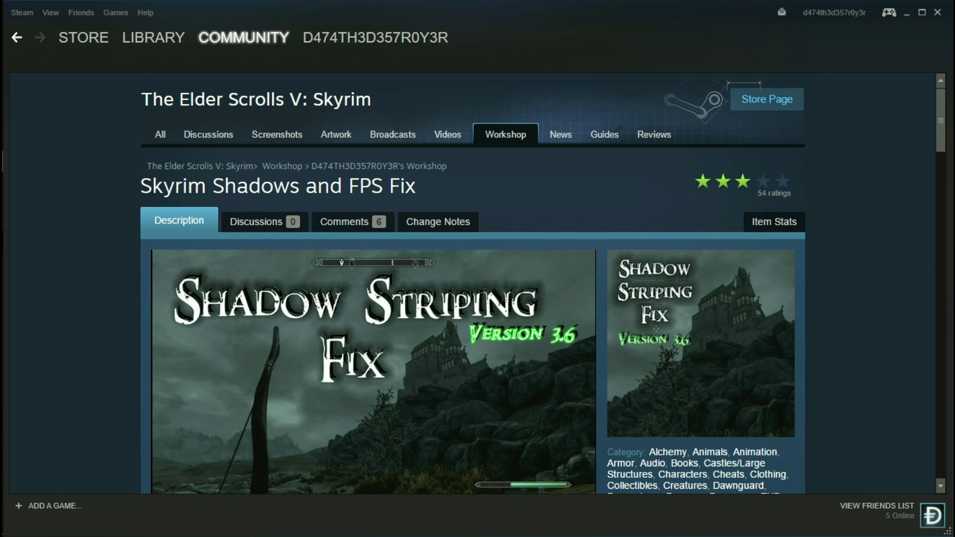
left_click(17, 37)
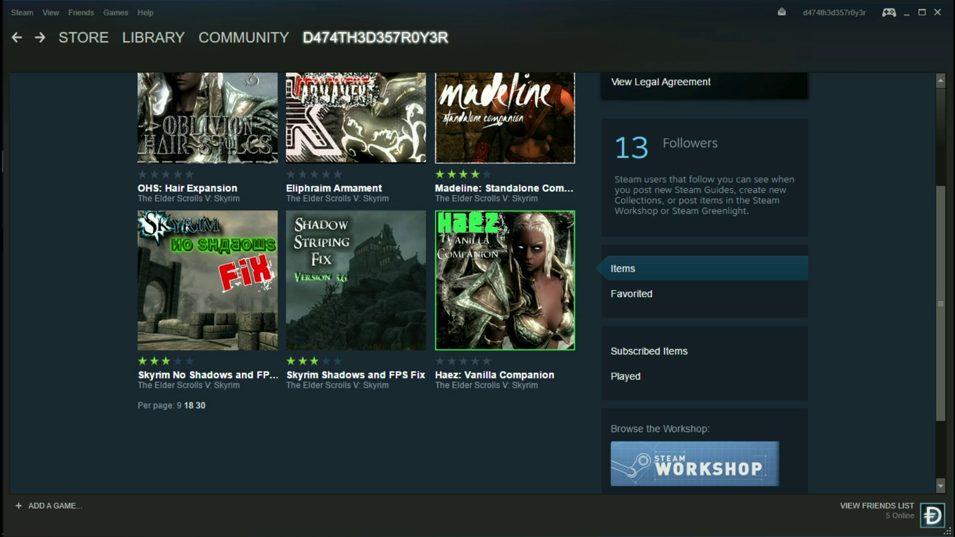
left_click(356, 280)
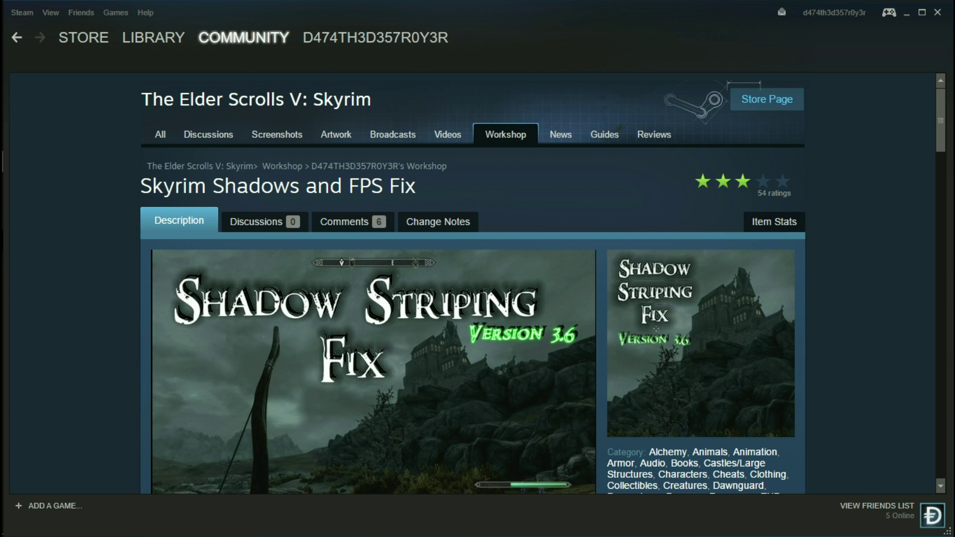
Vote up the Skyrim Shadows and FPS Fix mod and subscribe to it
scroll(472, 283, "down", 10)
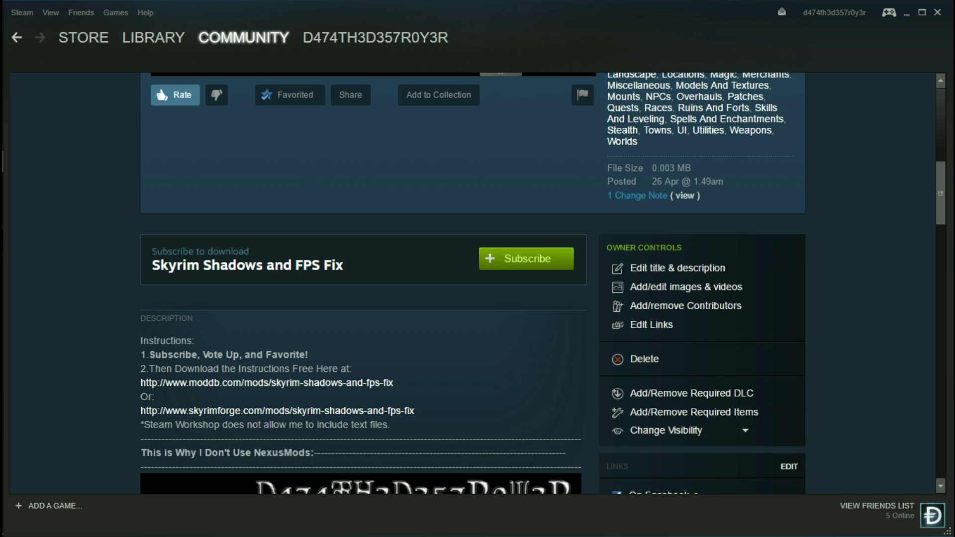
left_click(526, 259)
left_click(526, 258)
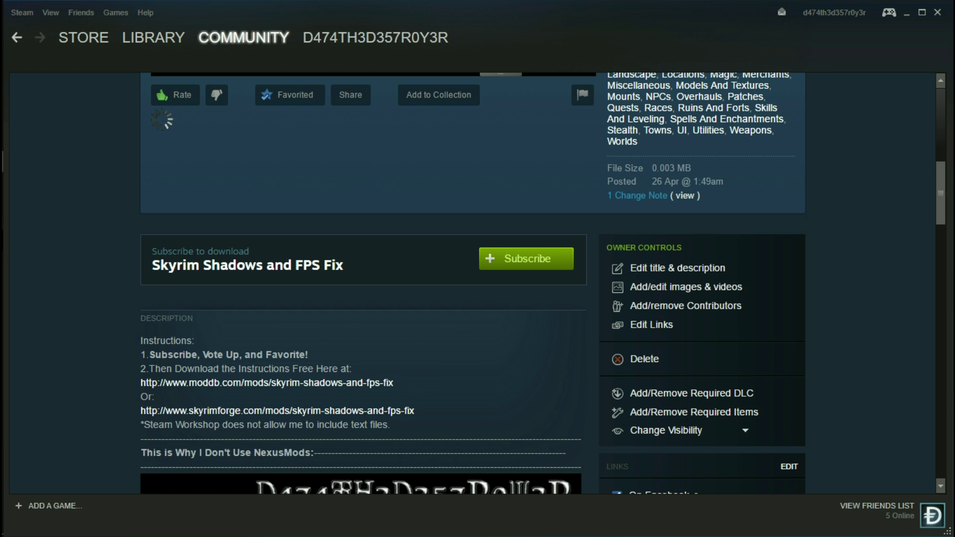
scroll(526, 259, "down", 1)
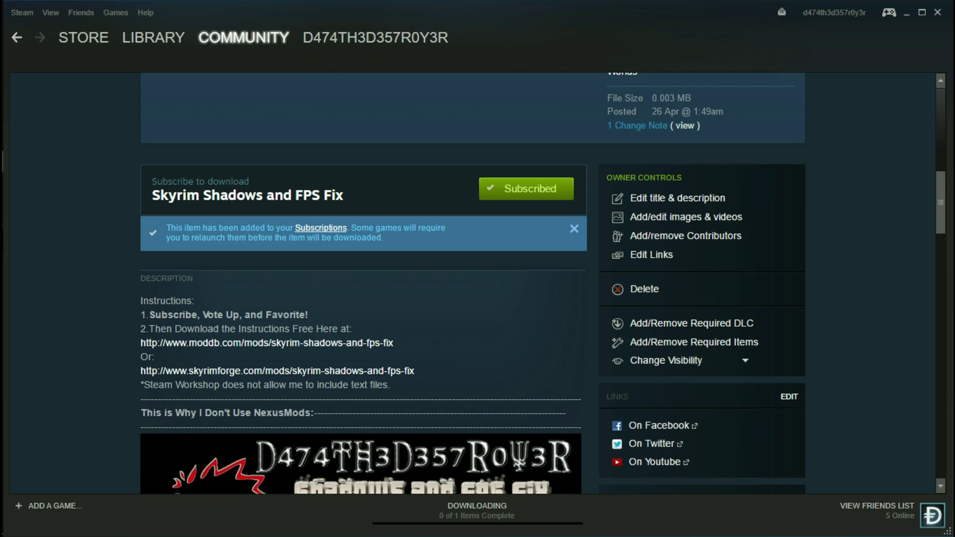
Follow the moddb.com link in the mod's instructions and open the Shadows and FPS Fix download page in the browser
left_click(298, 343)
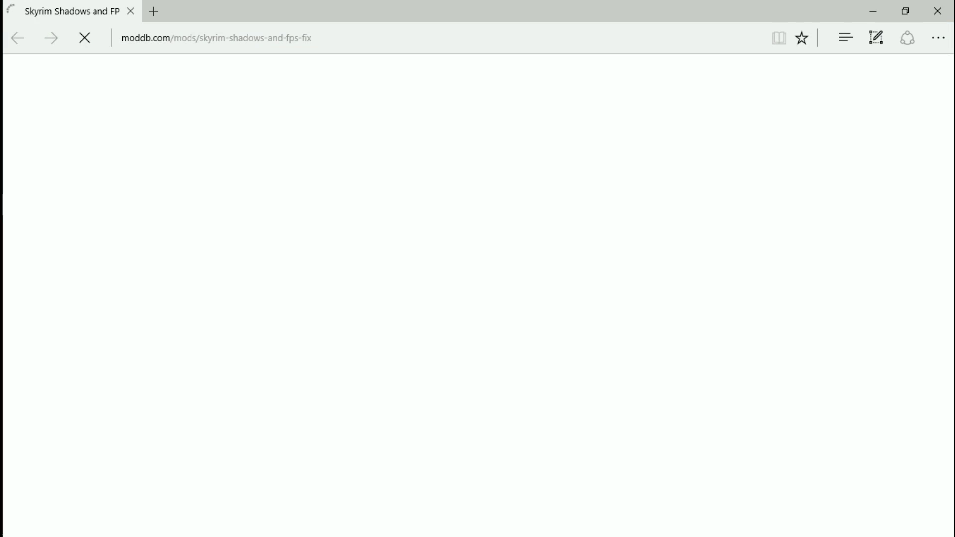
scroll(472, 298, "down", 3)
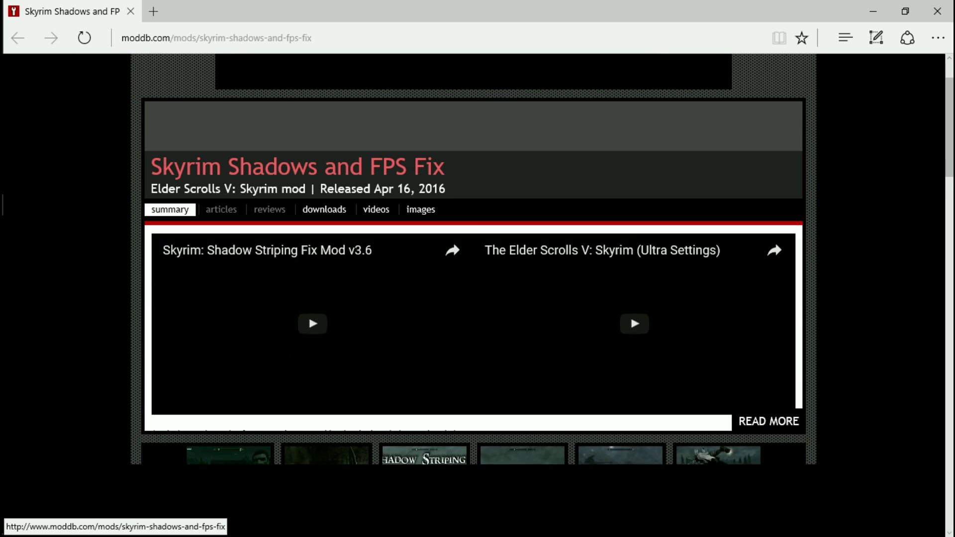
scroll(472, 299, "down", 1)
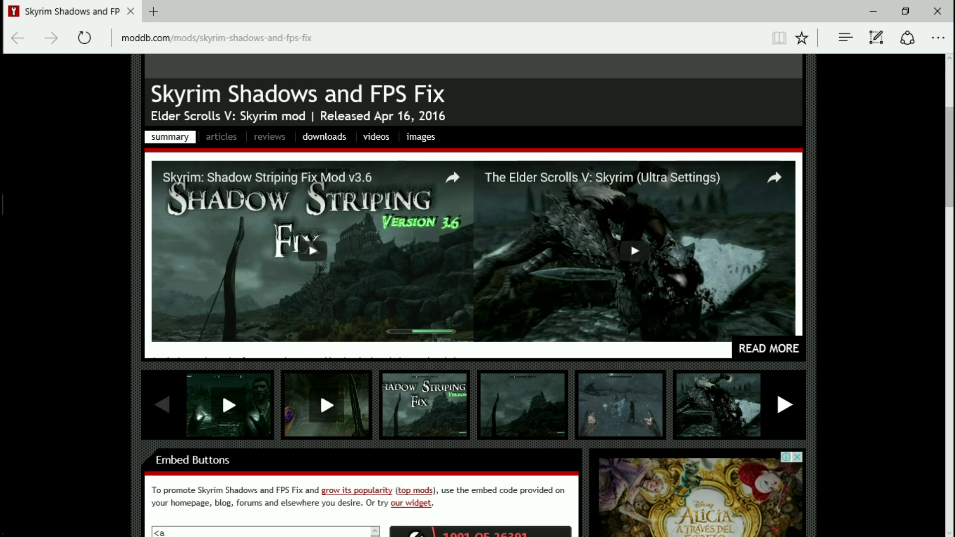
left_click(325, 136)
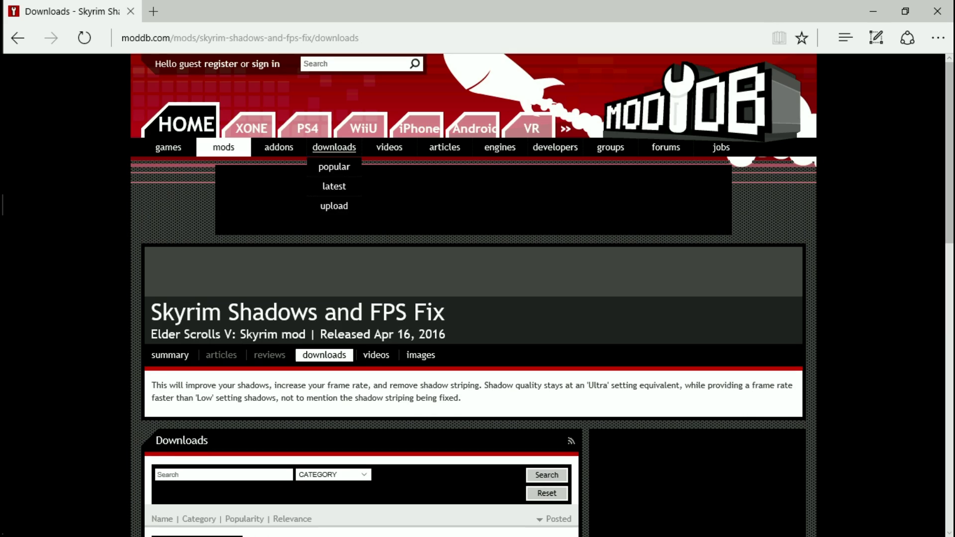
scroll(473, 299, "down", 7)
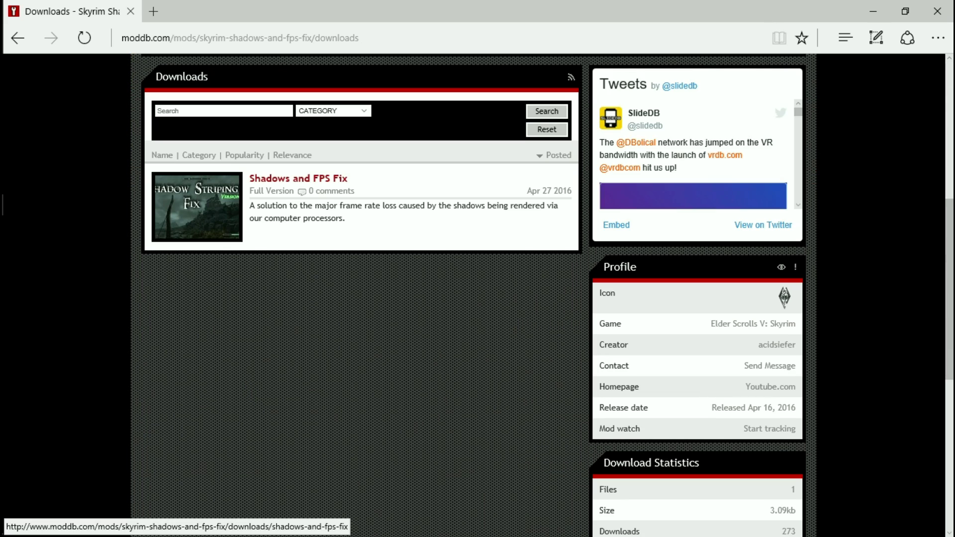
left_click(275, 178)
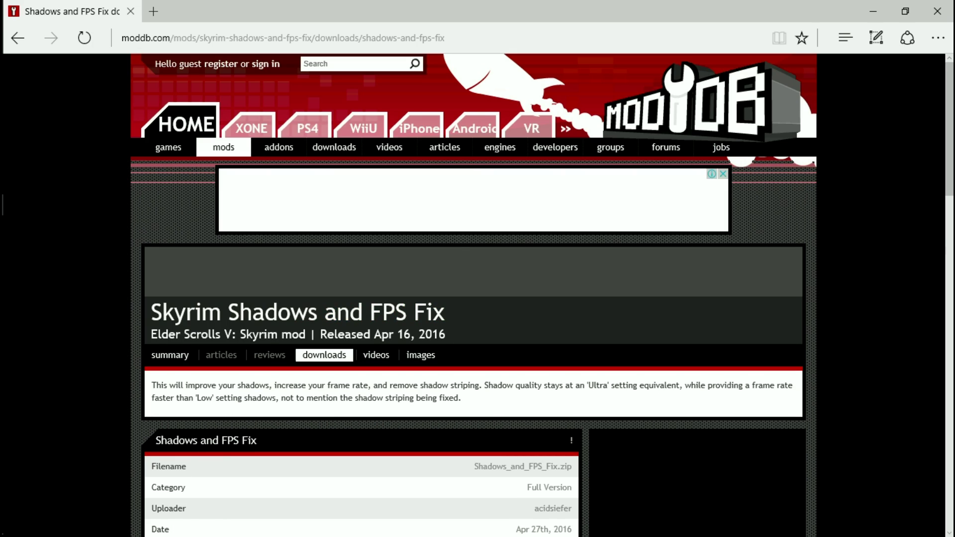
Download Shadows_and_FPS_Fix.zip from ModDB, using the manual download link as well
scroll(473, 298, "down", 5)
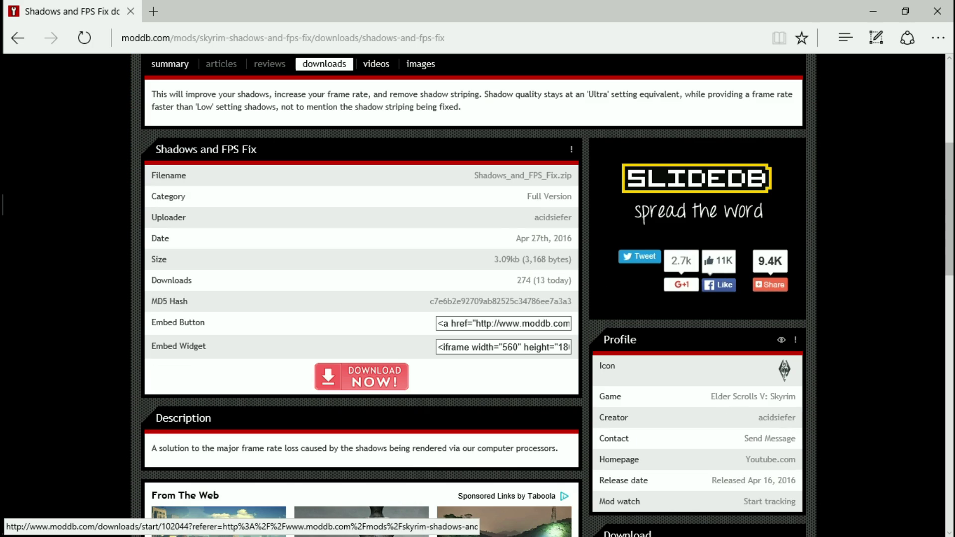
left_click(361, 377)
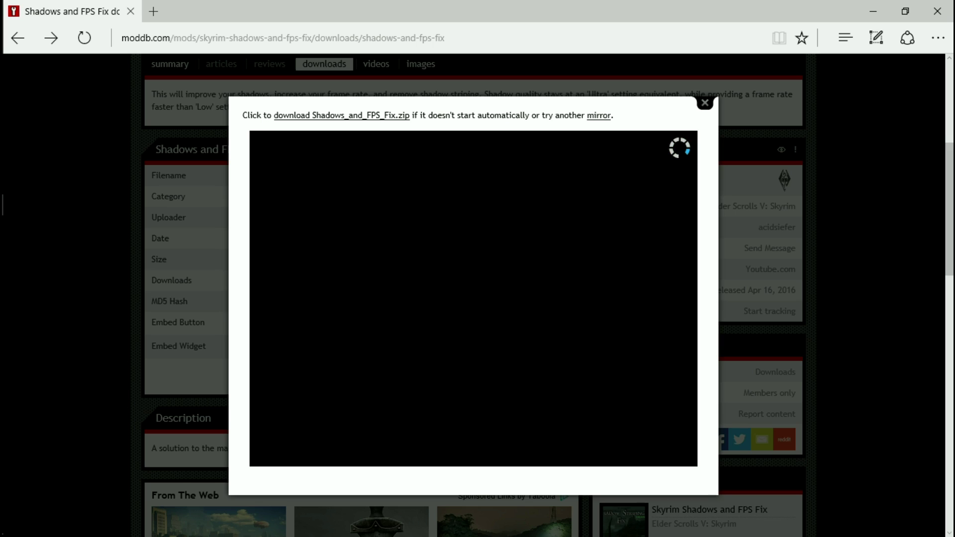
left_click(342, 115)
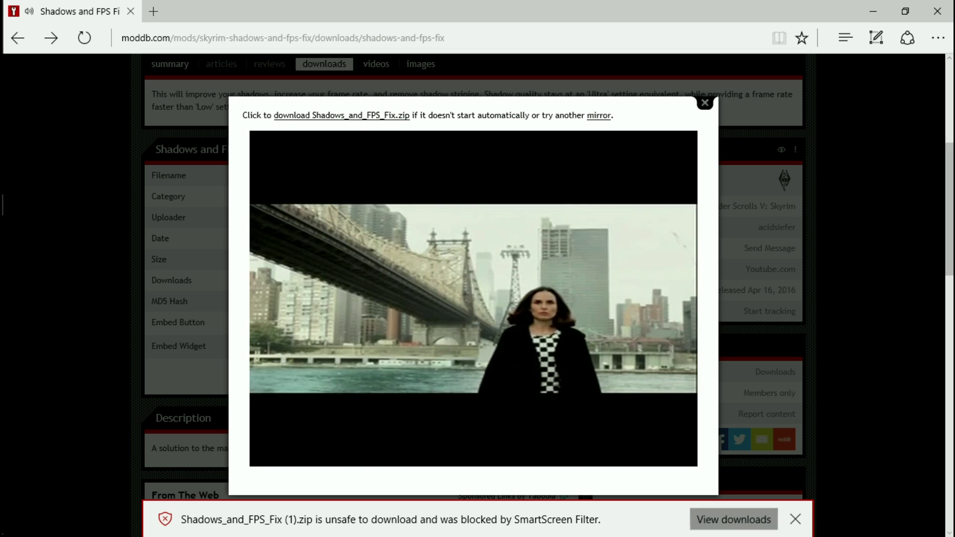
Override the SmartScreen block in the browser's download list to download Shadows_and_FPS_Fix (1).zip anyway
left_click(733, 519)
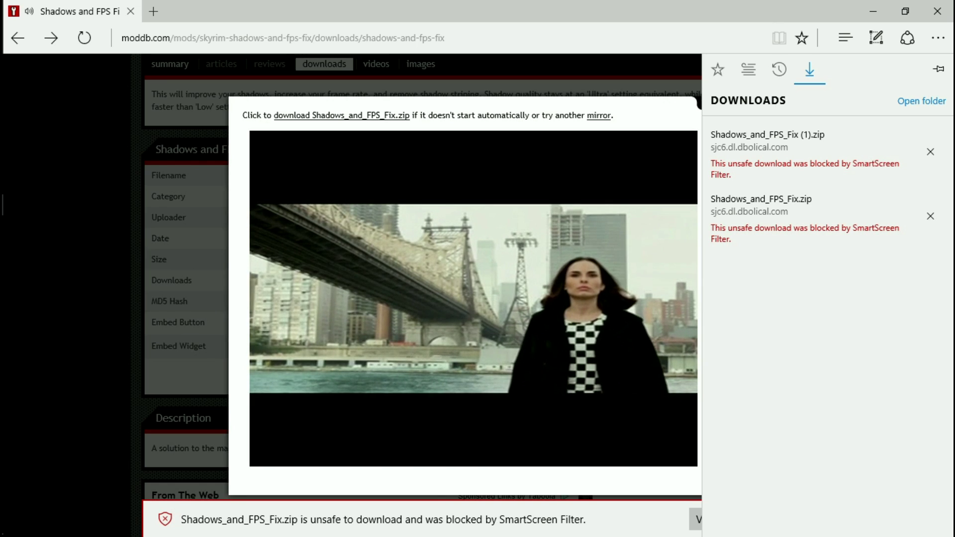
right_click(797, 151)
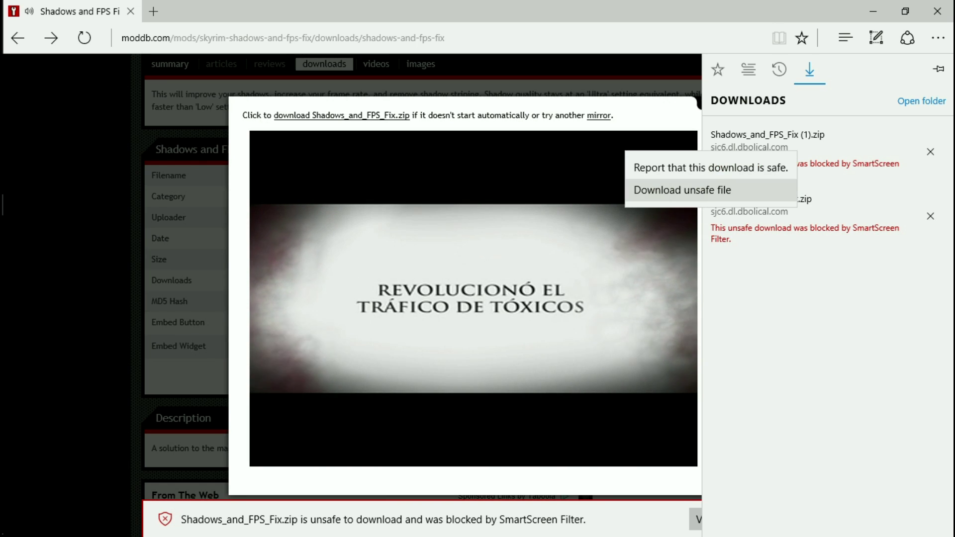
left_click(683, 190)
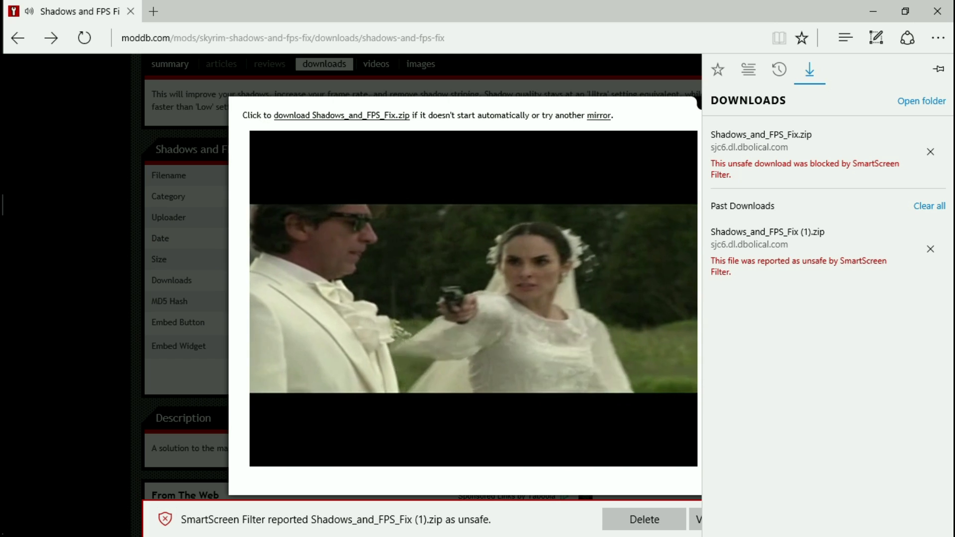
right_click(816, 149)
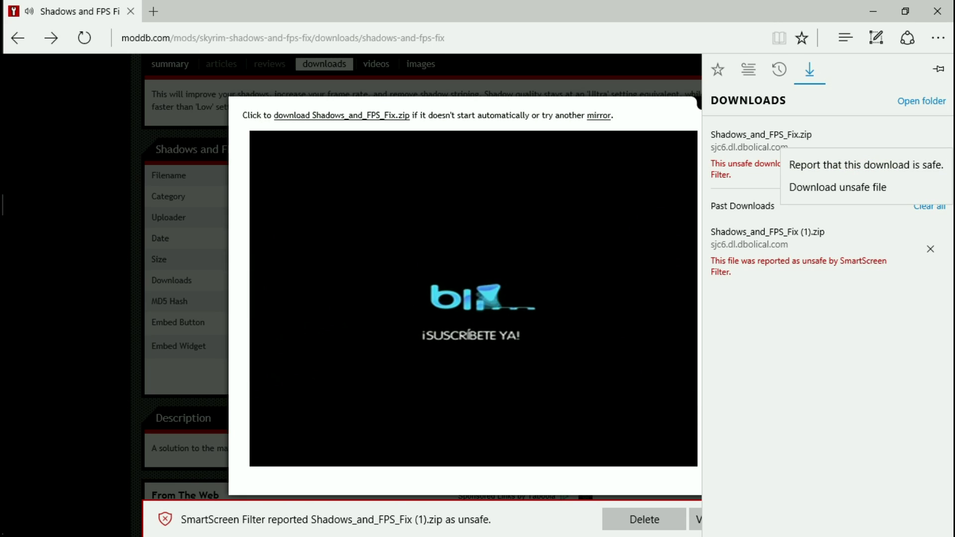
key("Escape")
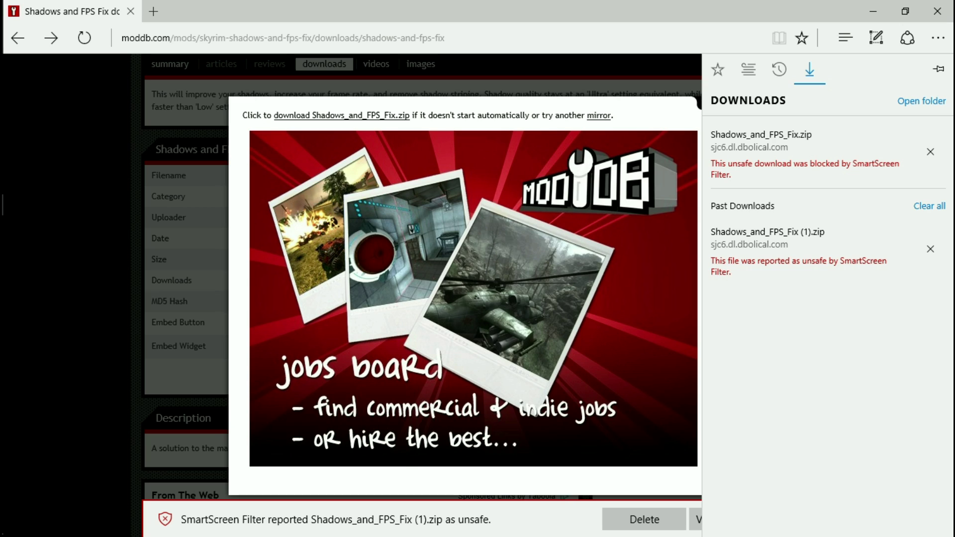
Run the flagged Shadows_and_FPS_Fix (1).zip anyway and go up to the Downloads folder that contains it
right_click(775, 227)
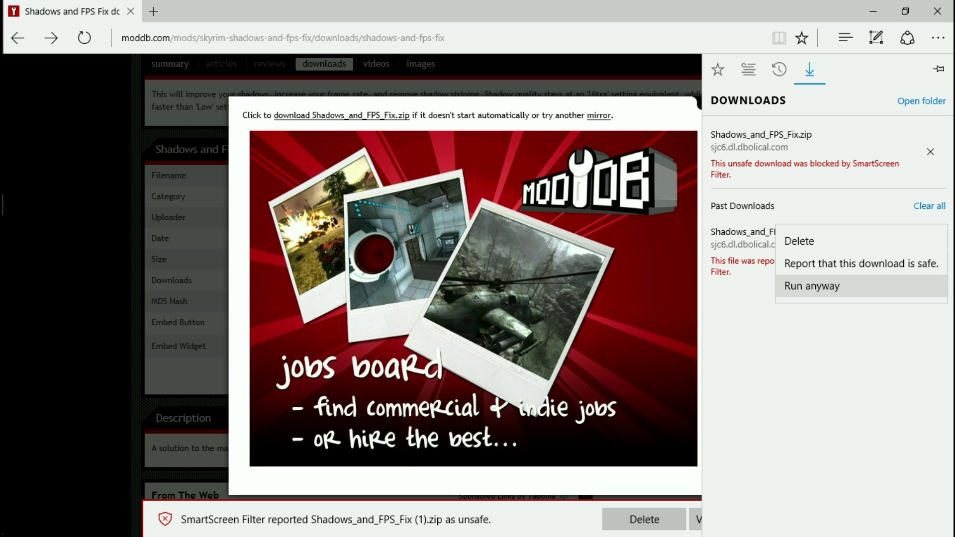
left_click(812, 286)
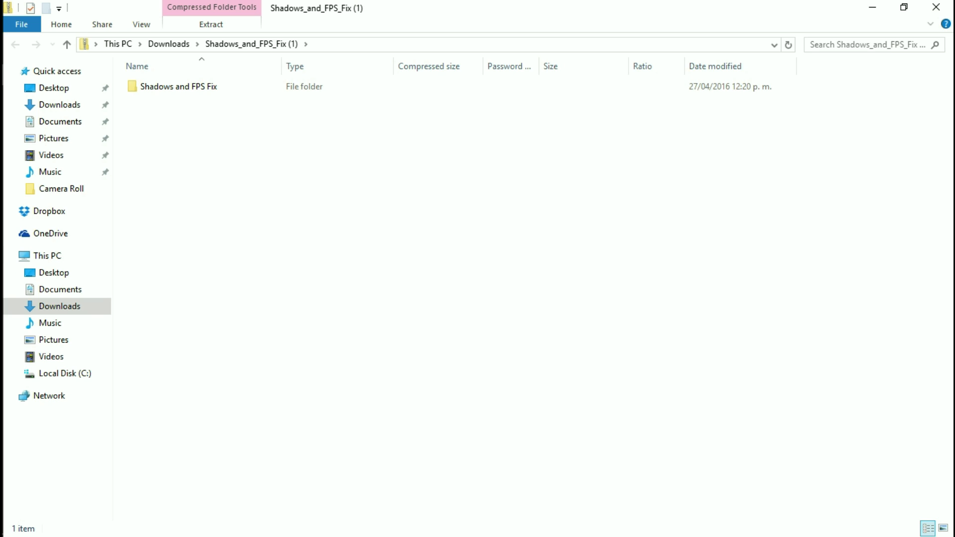
left_click(168, 44)
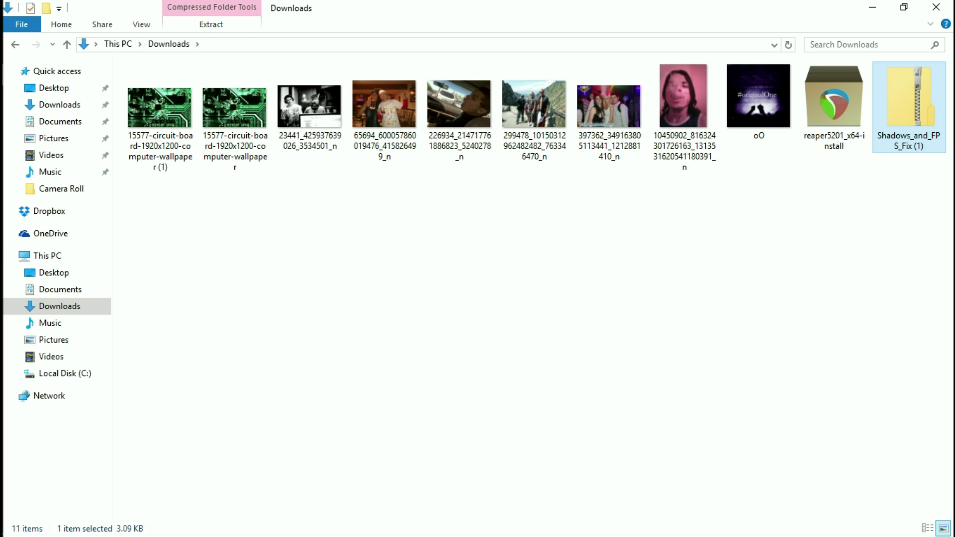
Close the Downloads folder window, dismiss the ModDB download pop-up and its notification, and close the browser
left_click(937, 7)
left_click(938, 69)
left_click(938, 69)
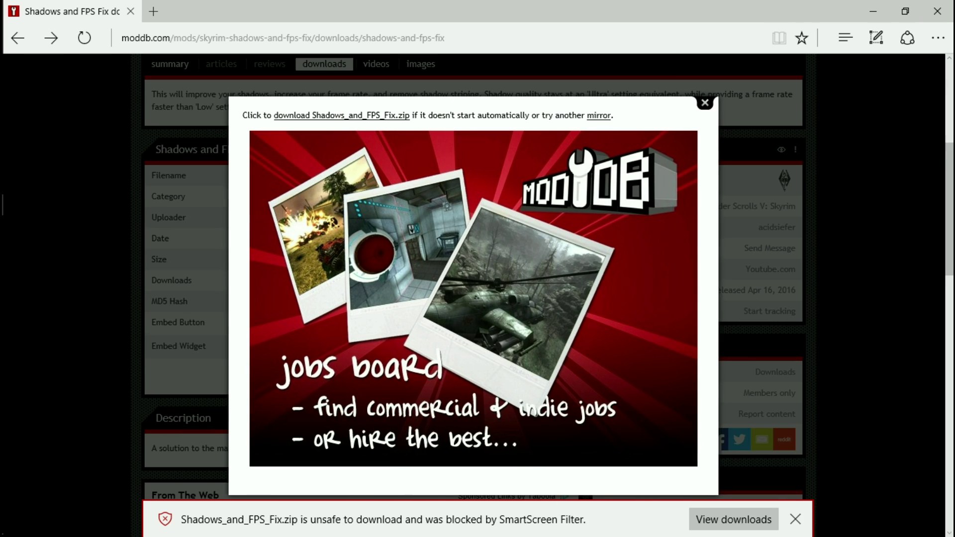
left_click(705, 103)
left_click(795, 520)
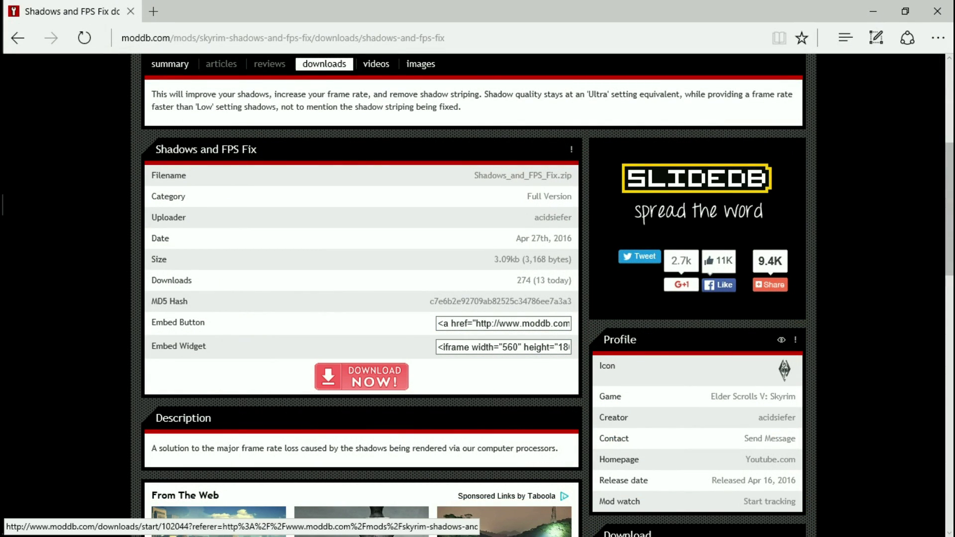
scroll(472, 298, "up", 5)
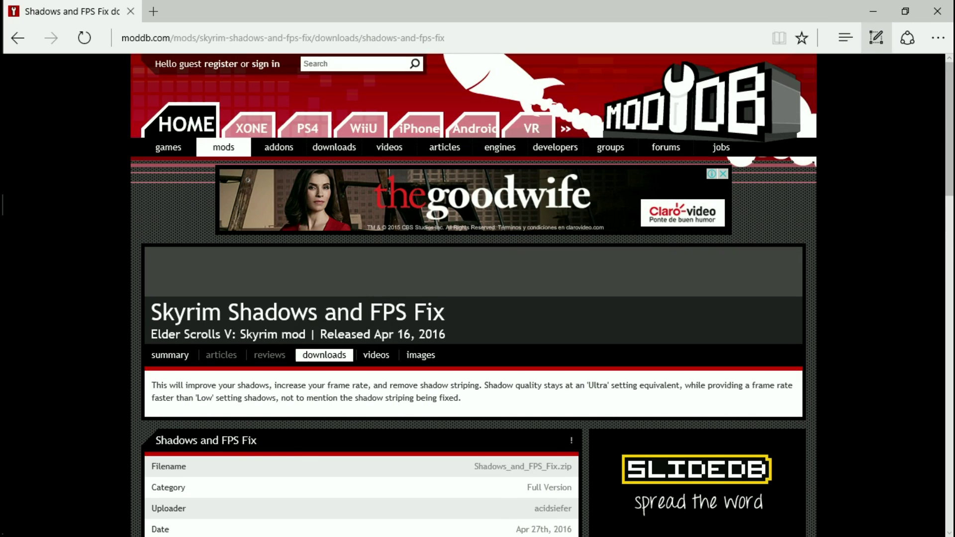
left_click(938, 11)
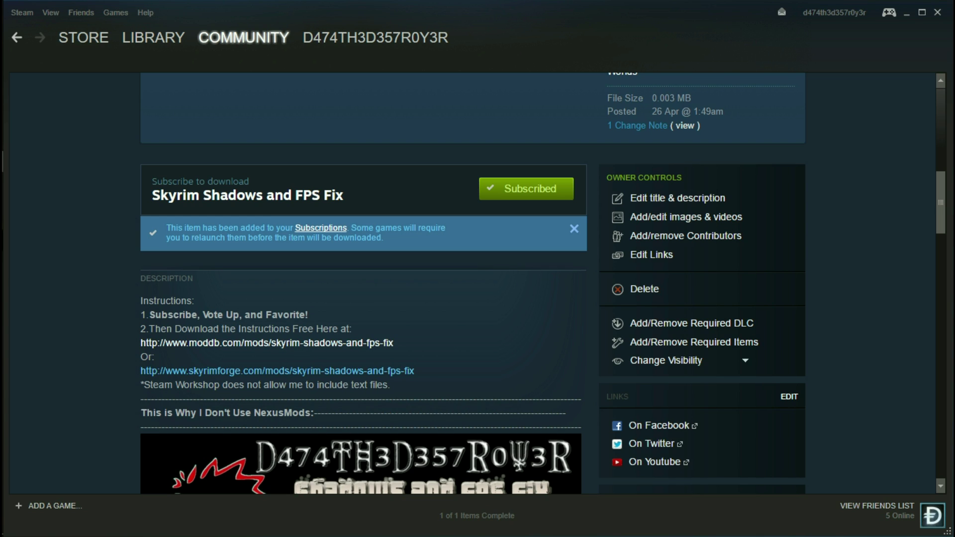
Download Shadows and FPS Fix through the skyrimforge.com link in the mod's instructions and close the browser
left_click(277, 371)
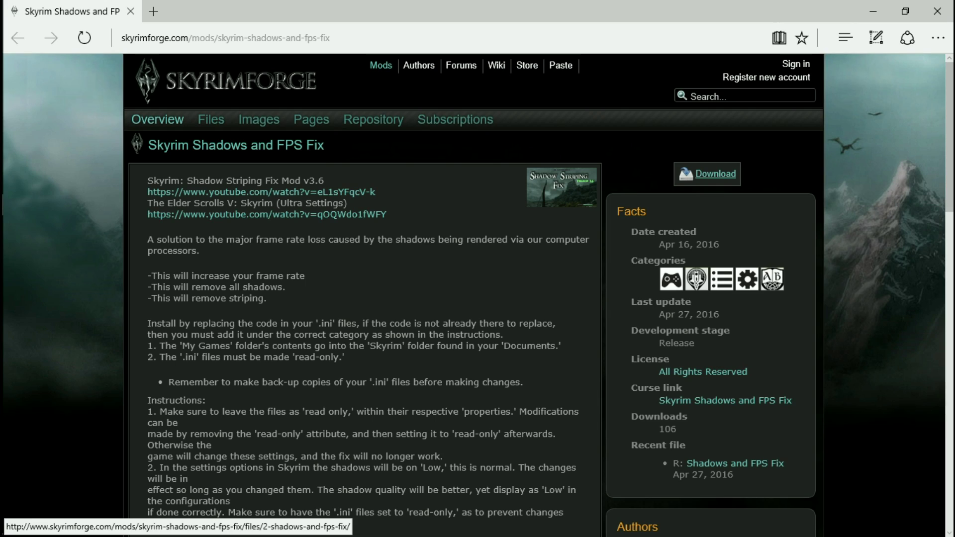
left_click(715, 174)
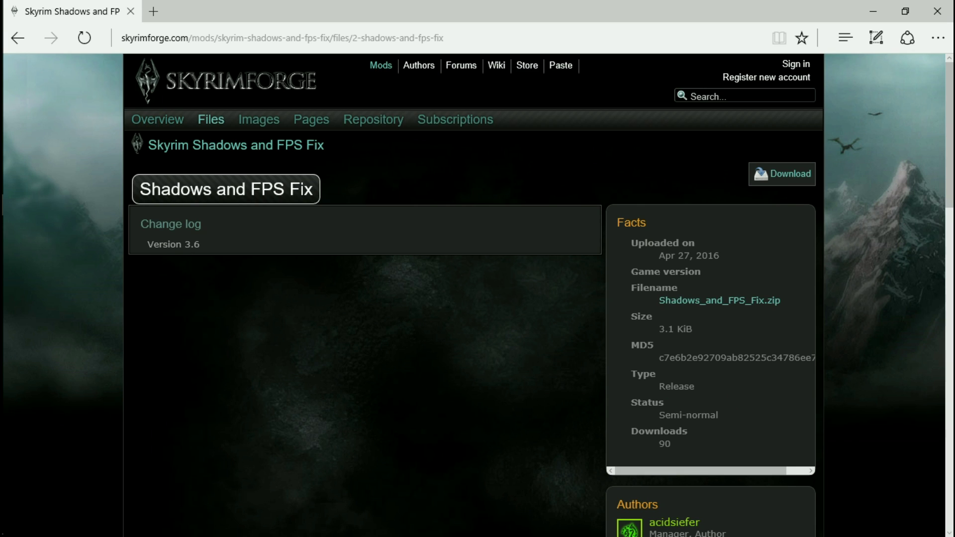
left_click(791, 174)
left_click(938, 11)
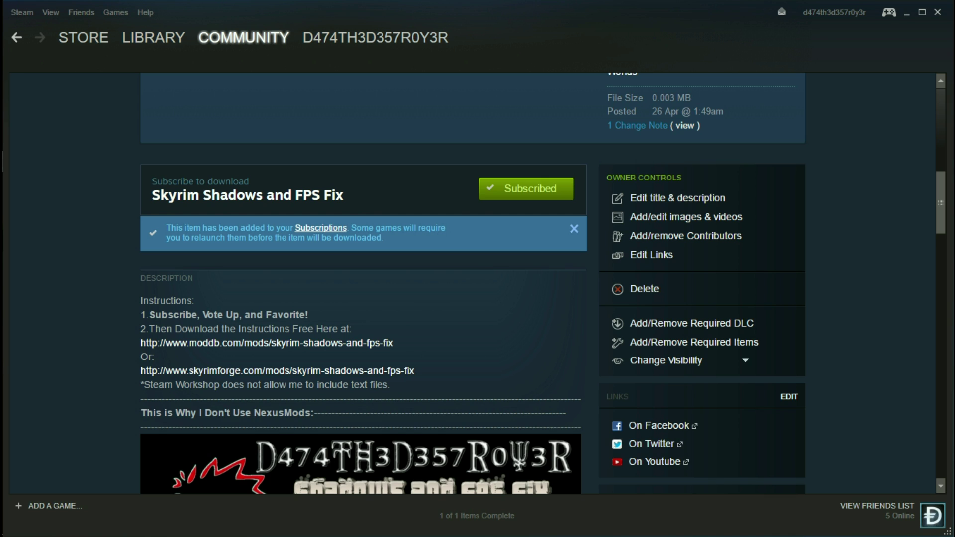
Close the Steam window from the mod's workshop page to return to the desktop
scroll(472, 284, "up", 10)
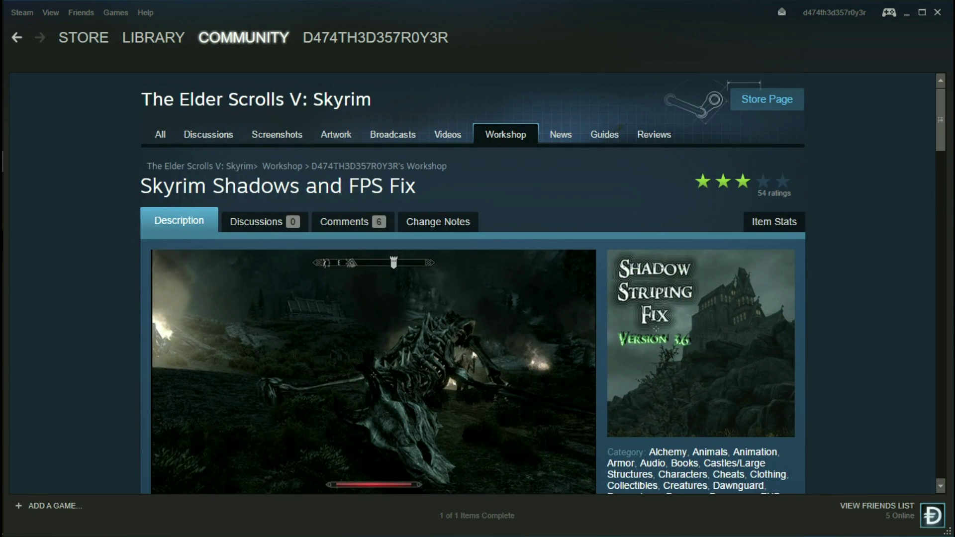
left_click(937, 12)
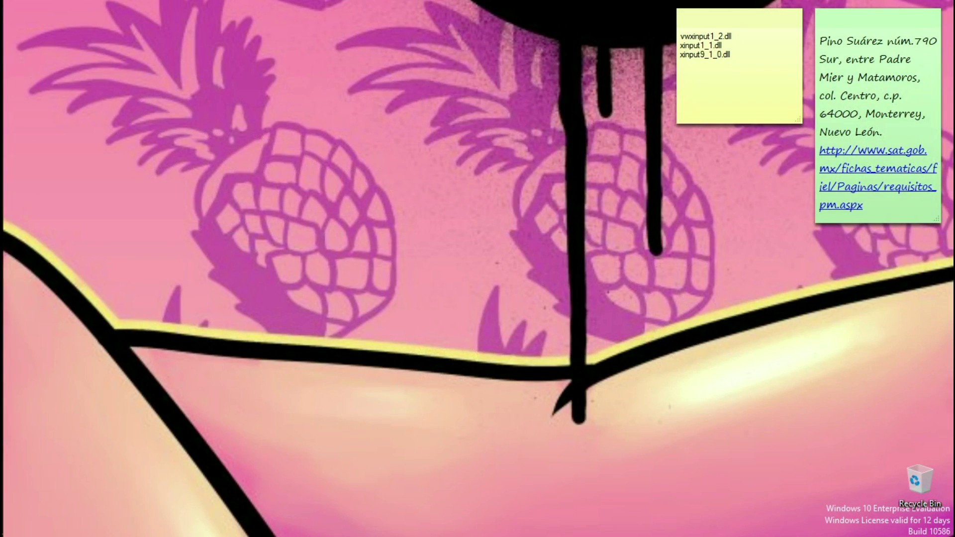
Delete the older Shadows_and_FPS_Fix archive from the Downloads folder
left_click(24, 74)
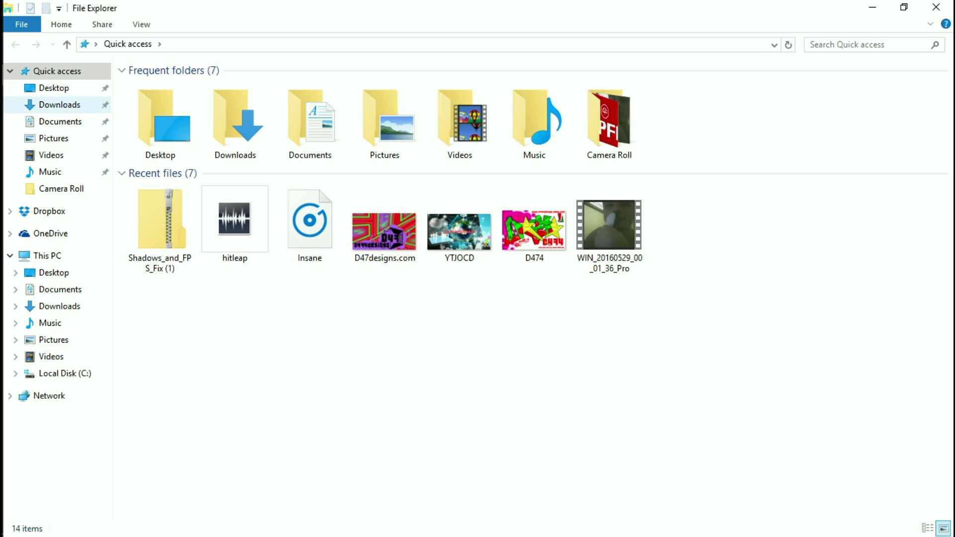
left_click(59, 105)
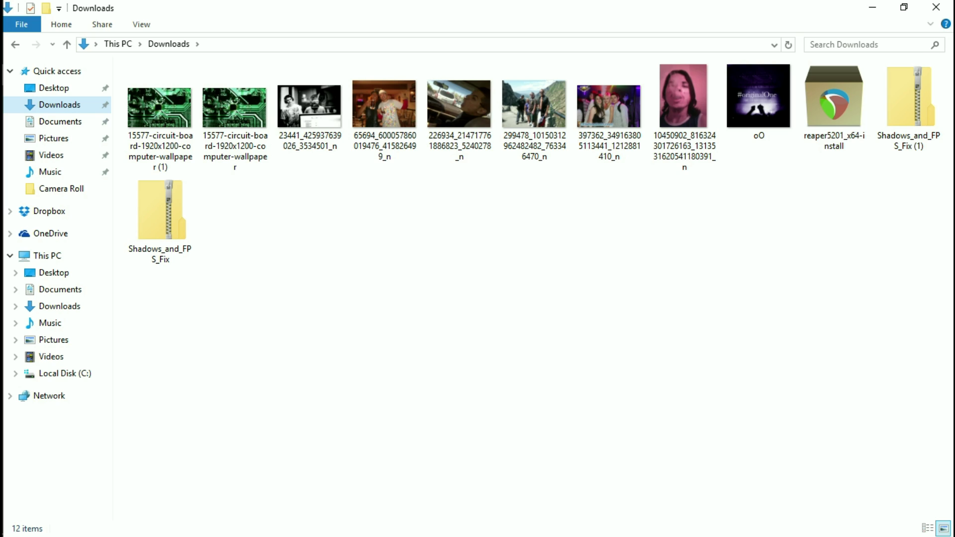
left_click(160, 220)
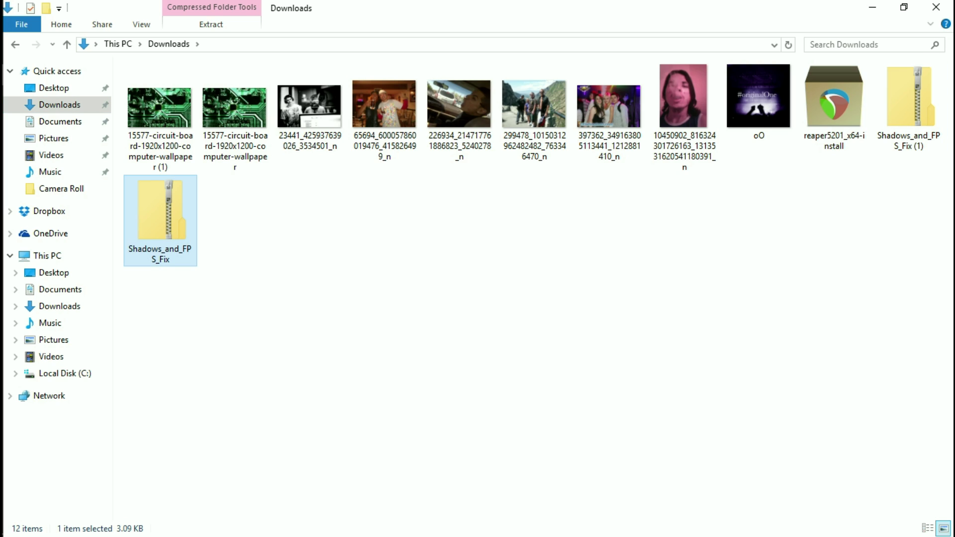
key("Delete")
Extract the Shadows_and_FPS_Fix (1) archive to its default folder inside Downloads
left_click(910, 99)
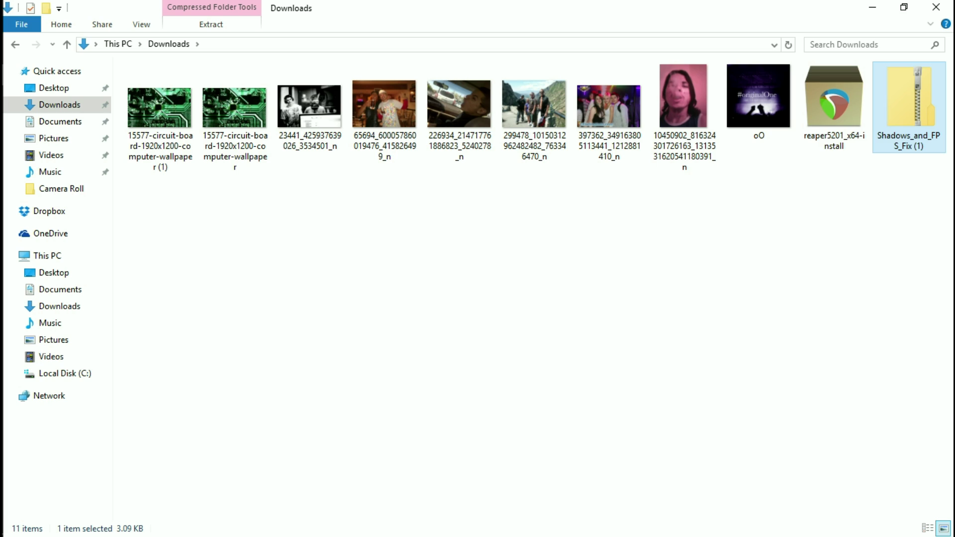
right_click(910, 87)
left_click(802, 133)
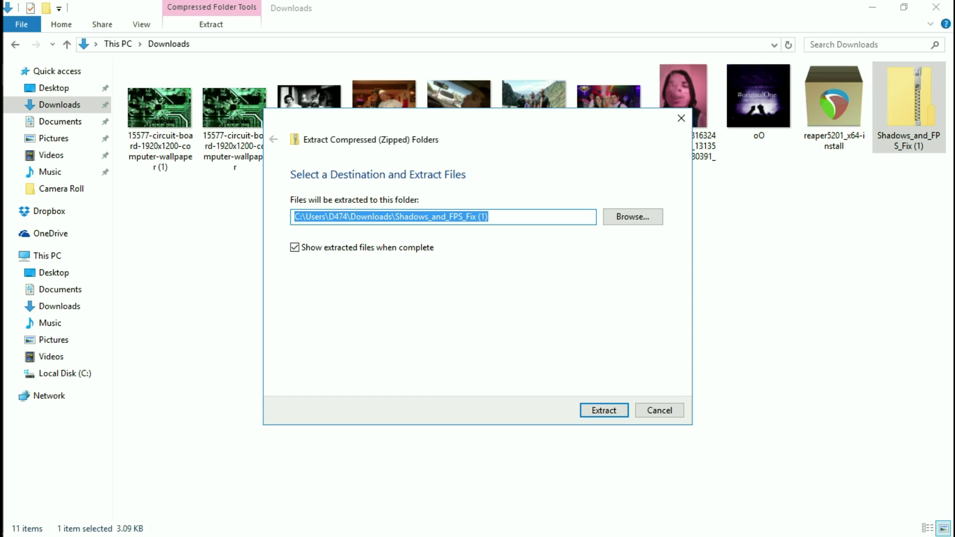
key("Return")
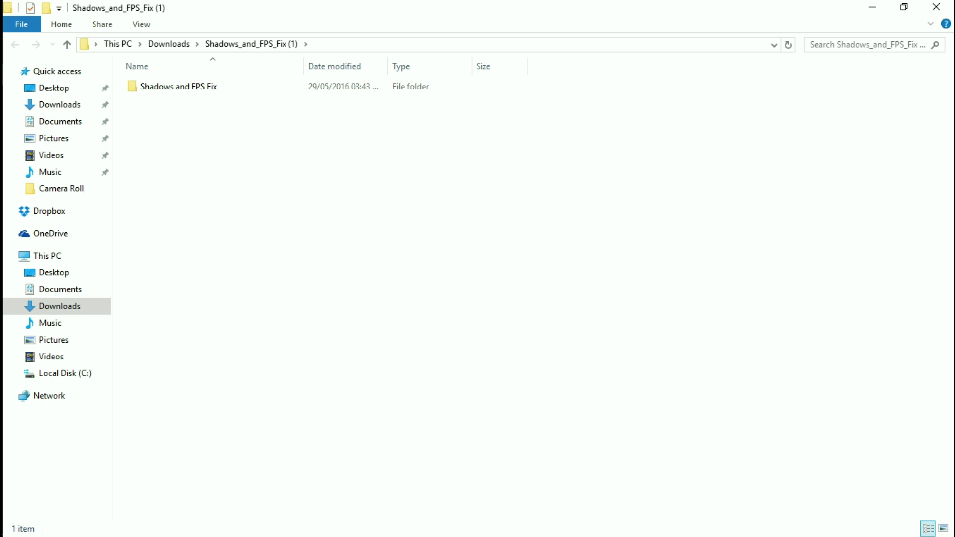
Read the Steam Read Me and Read Me text files in the extracted Shadows and FPS Fix folder and close them
double_click(179, 86)
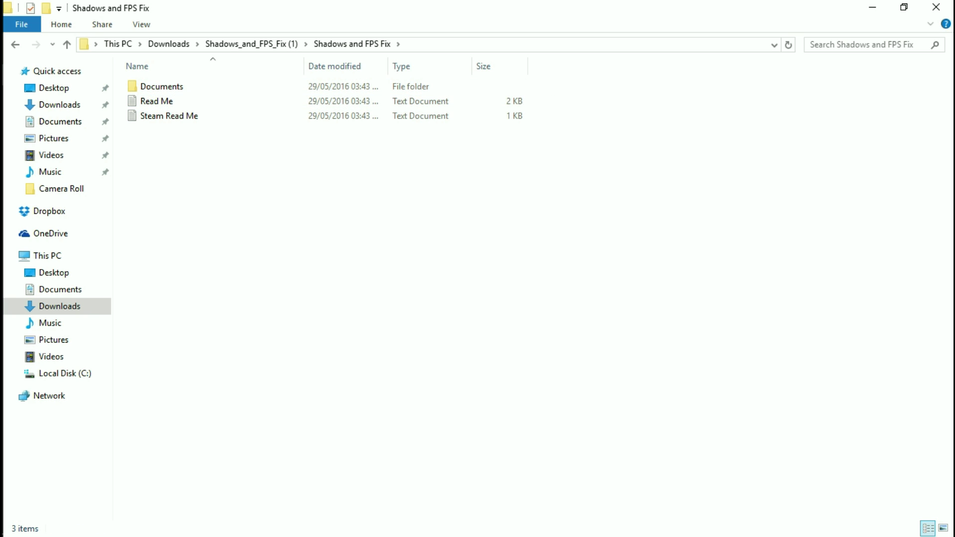
double_click(169, 116)
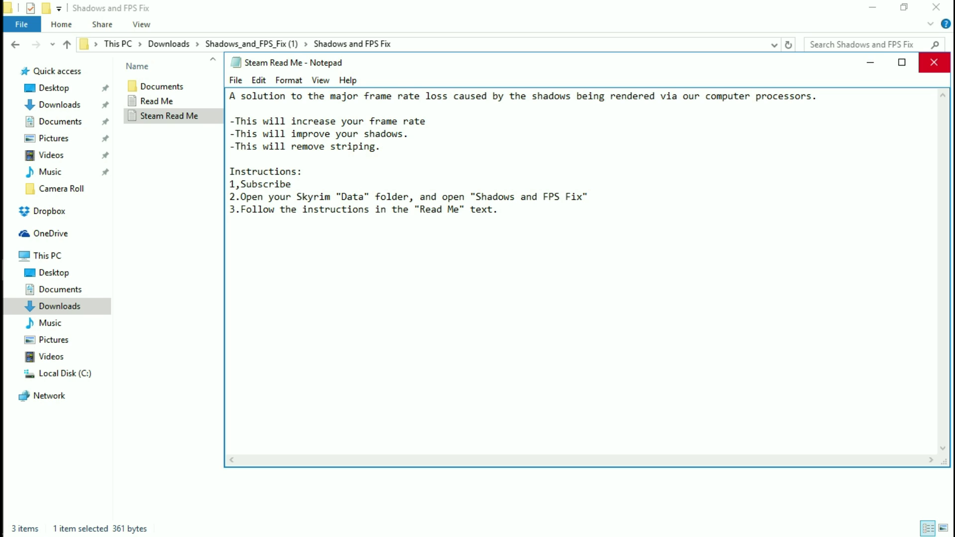
key("alt+F4")
key("Up")
key("Return")
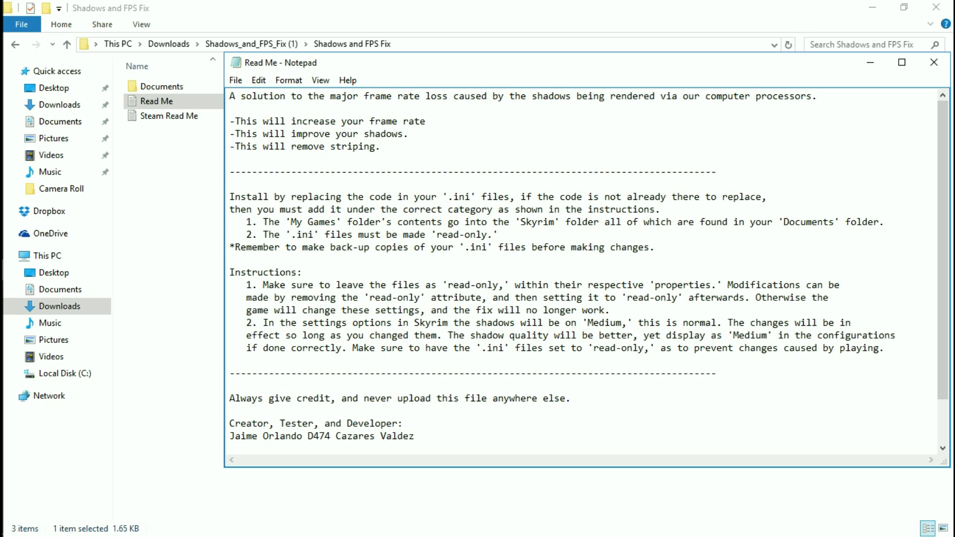
left_click(934, 62)
Open the Skyrim Instructions text file from the mod's Documents > My Games > Skyrim folder
double_click(162, 87)
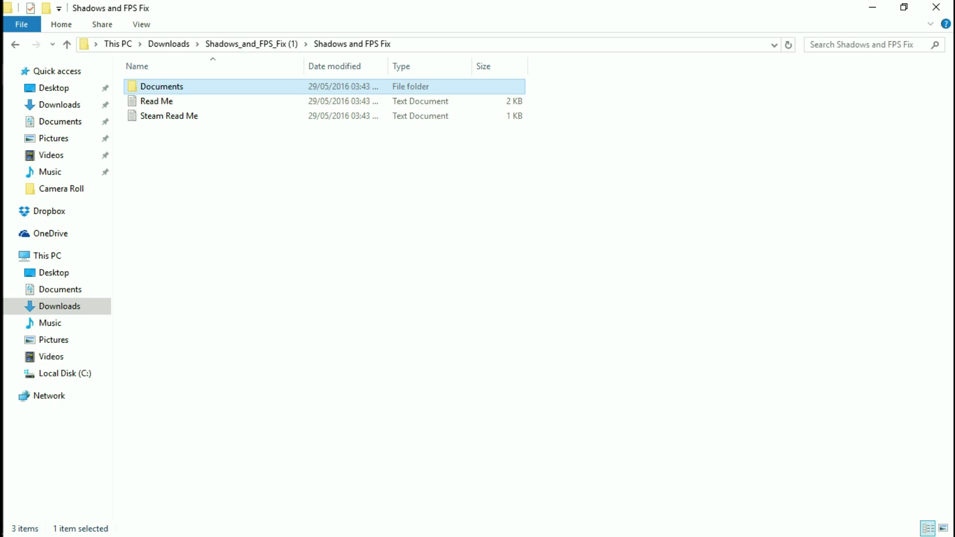
double_click(162, 87)
key("Return")
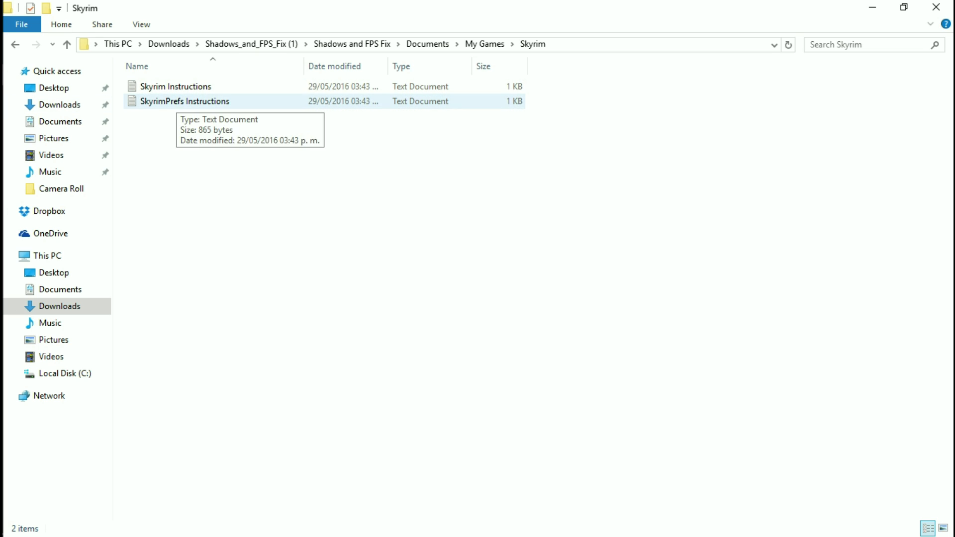
double_click(189, 87)
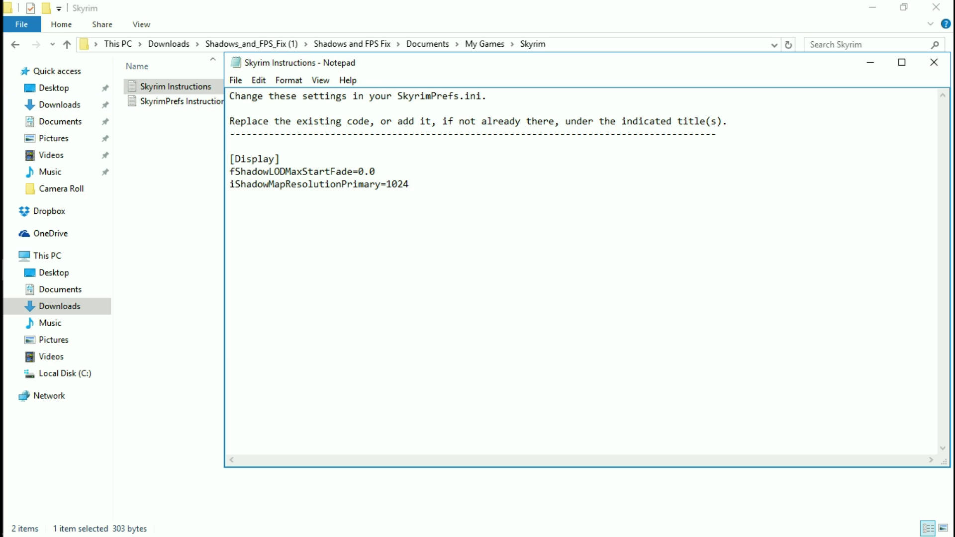
Examine the Skyrim Instructions' two [Display] settings, the replace-or-add note and the target .ini line, then close the file
left_click_drag(410, 184, 230, 172)
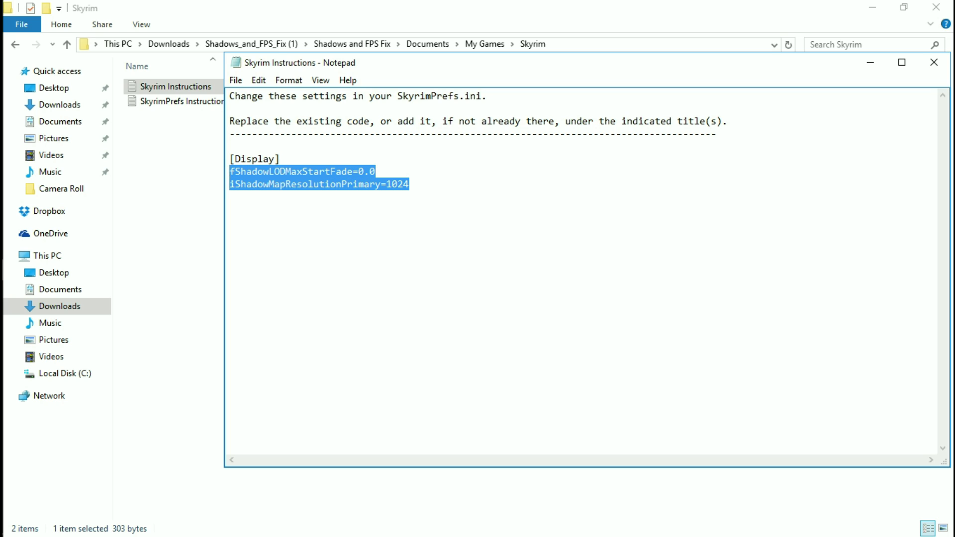
left_click(337, 184)
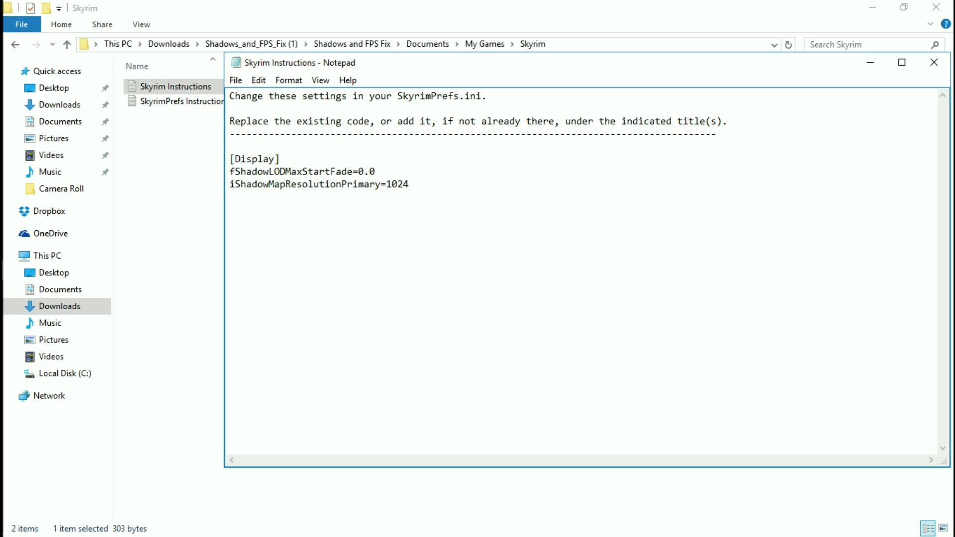
left_click_drag(229, 121, 728, 121)
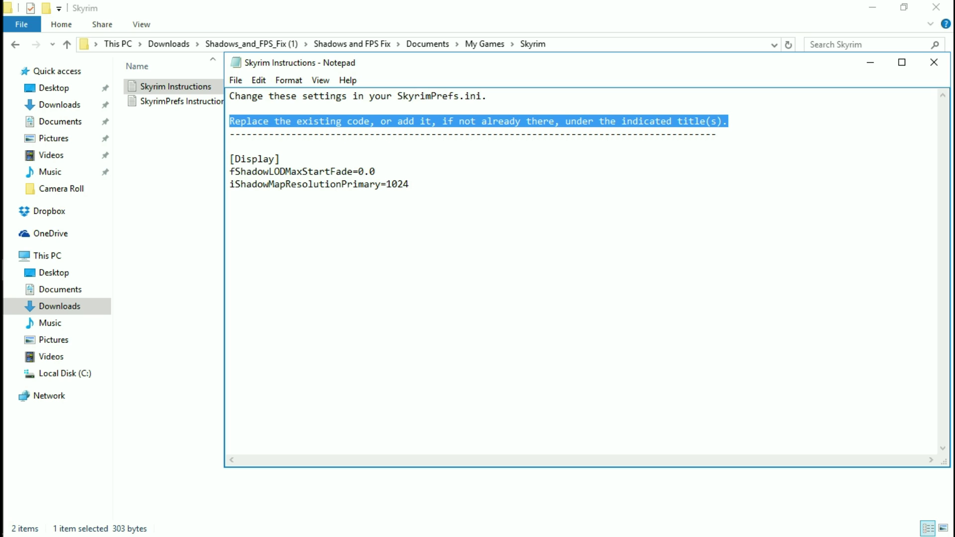
left_click(291, 96)
left_click_drag(229, 96, 487, 96)
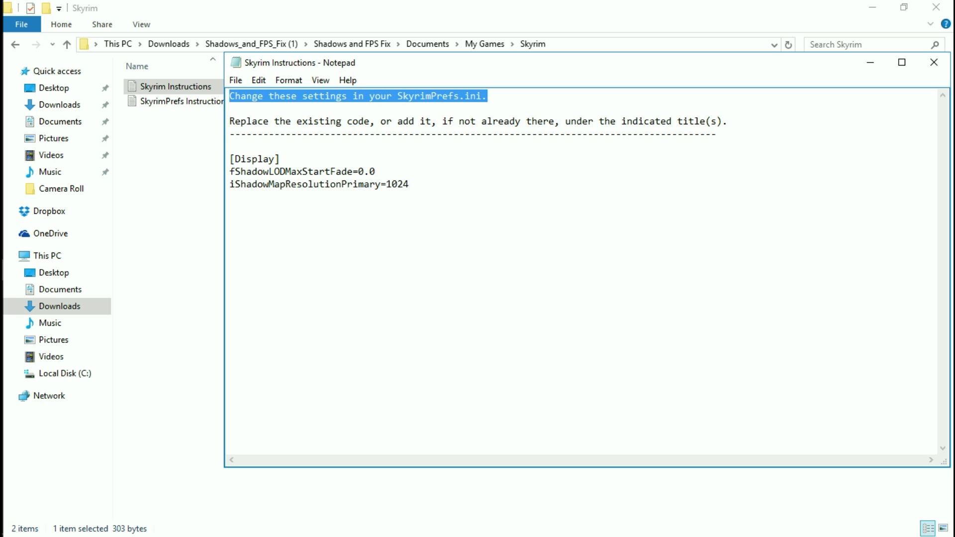
left_click(488, 97)
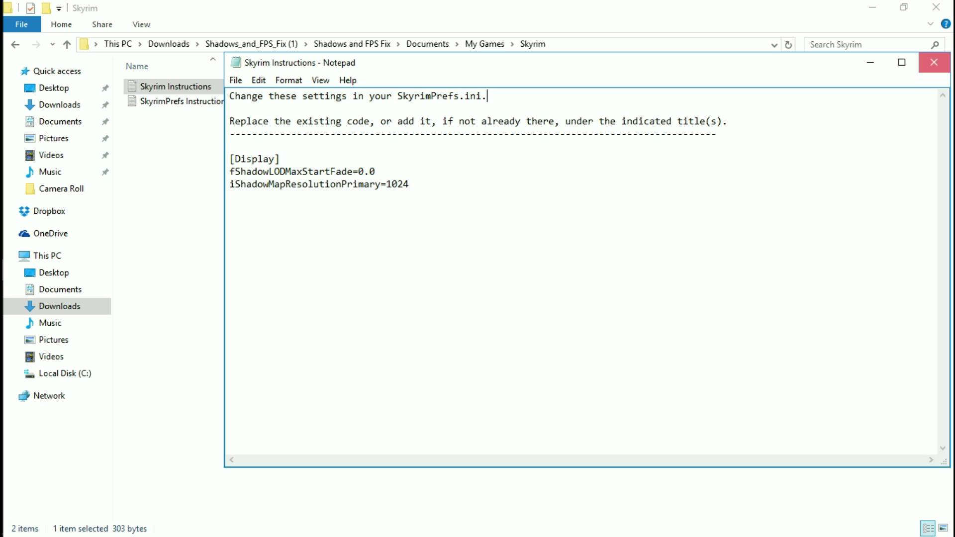
left_click(934, 62)
Leave the mod's Skyrim folder and open the game's own Skyrim folder under This PC > Documents > My Games
left_click(15, 45)
left_click(16, 45)
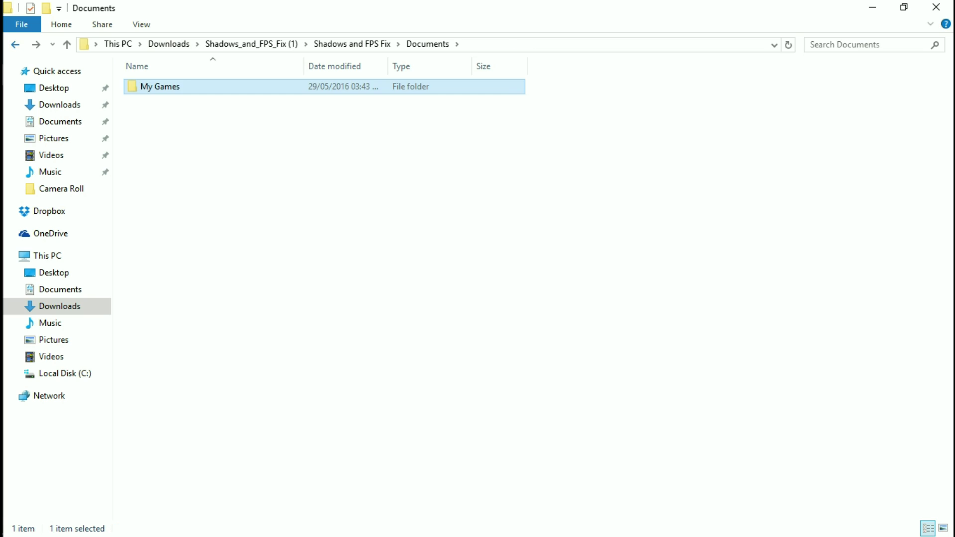
left_click(15, 45)
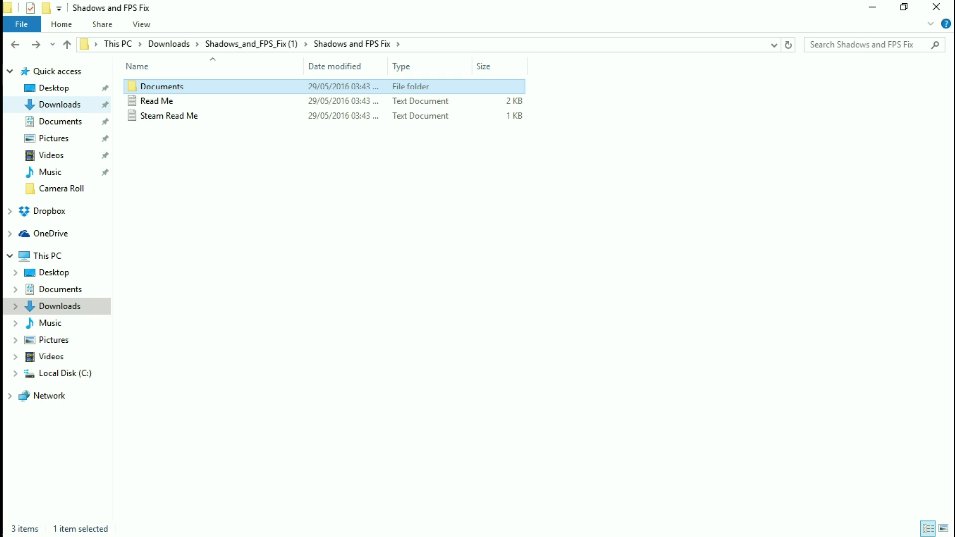
left_click(60, 122)
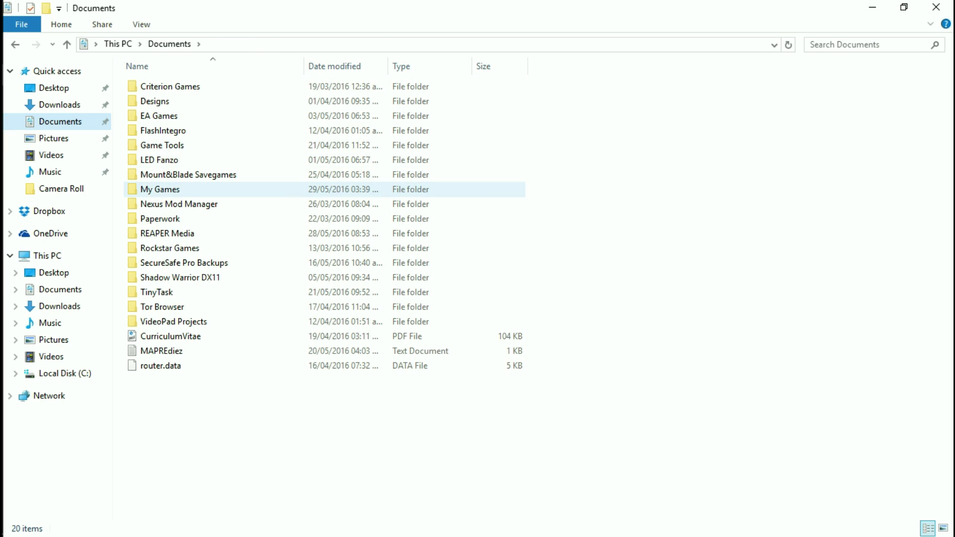
double_click(159, 189)
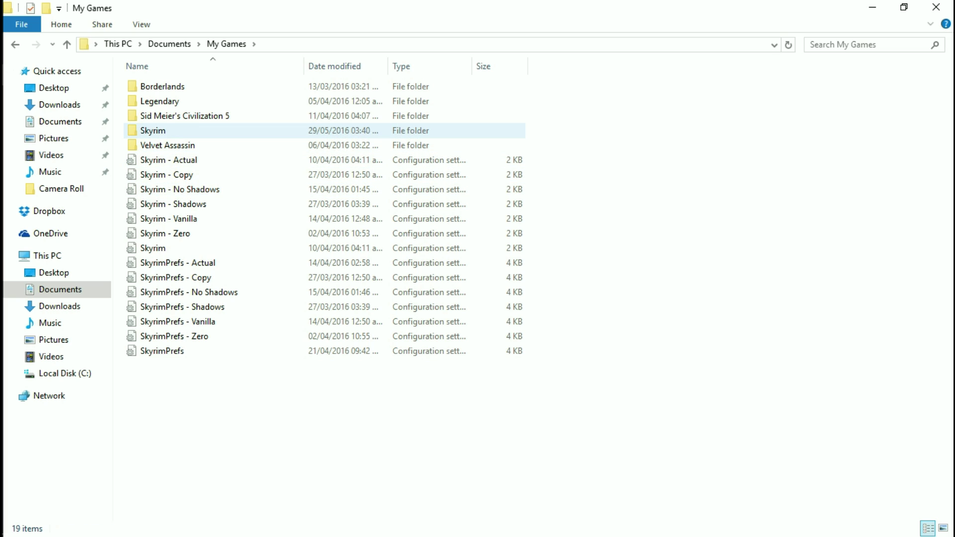
double_click(153, 131)
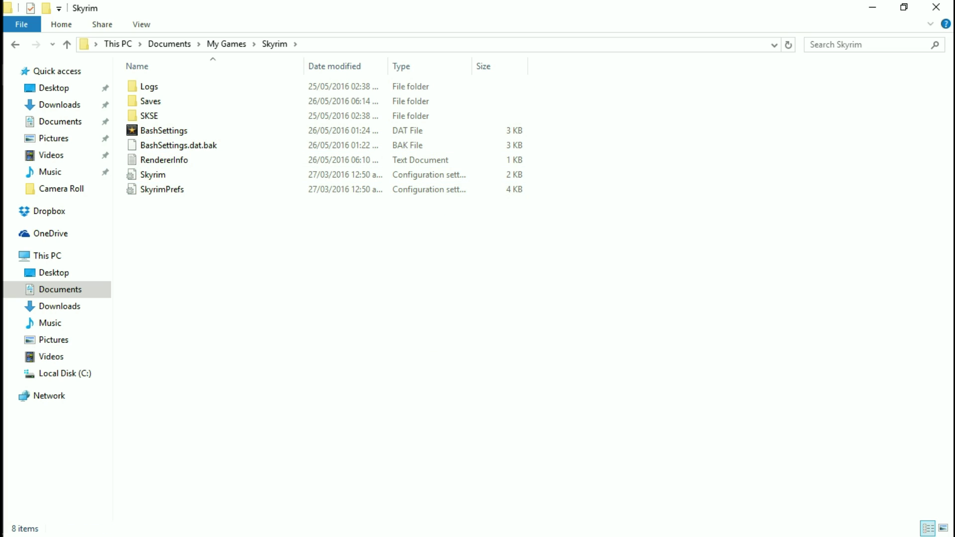
Look over the backup copies of the Skyrim and SkyrimPrefs configuration files in My Games, and return to the Skyrim folder
key("BackSpace")
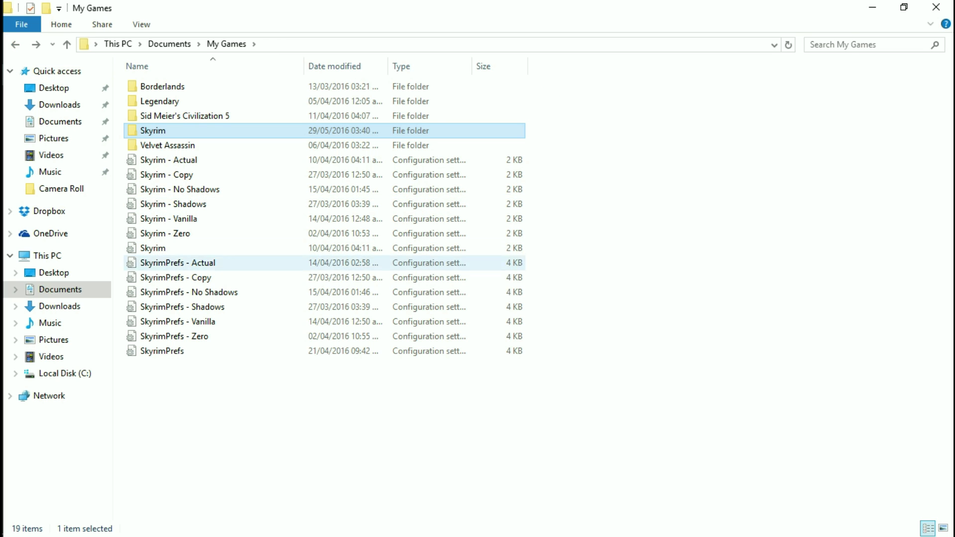
left_click_drag(235, 389, 162, 160)
left_click(224, 393)
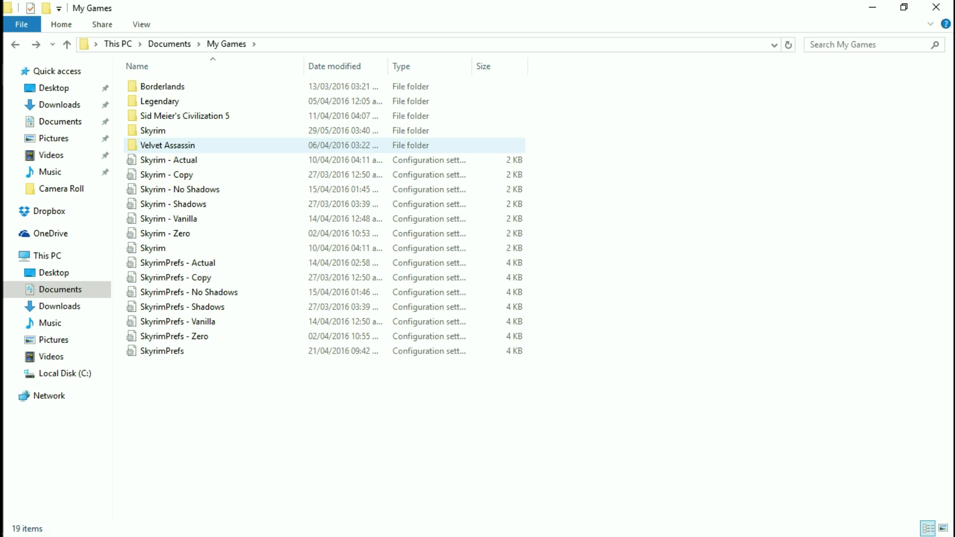
double_click(152, 130)
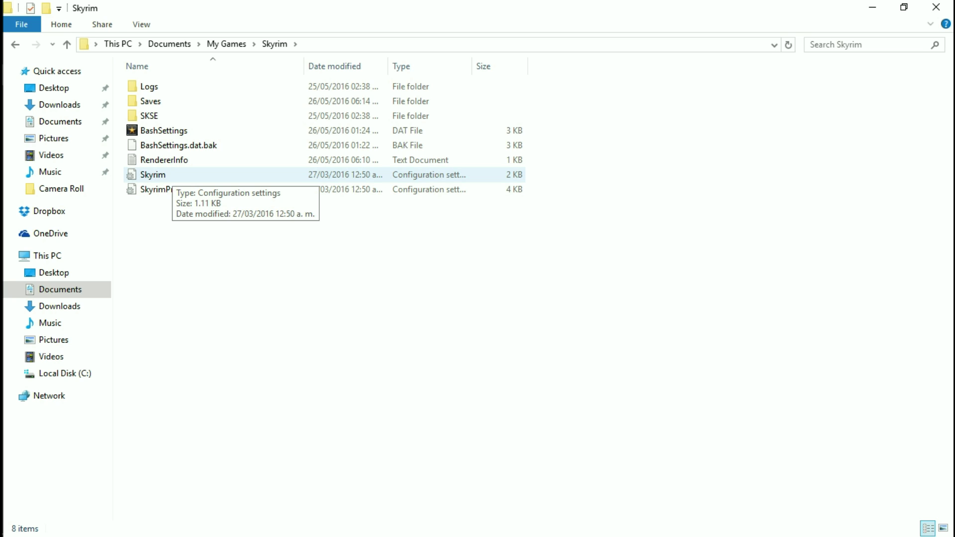
Open SkyrimPrefs Instructions from the extracted mod's Documents > My Games > Skyrim folder and highlight its [Display] heading
mouse_move(3, 249)
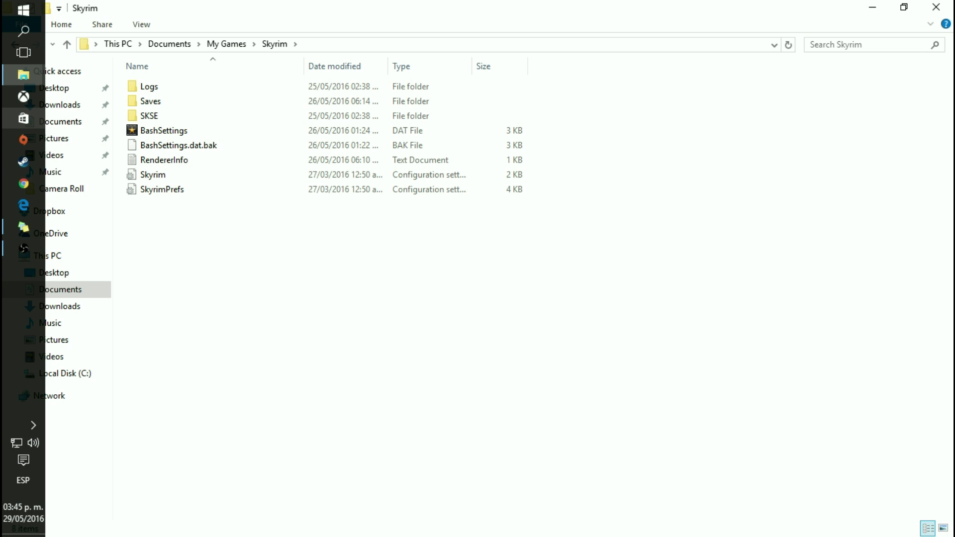
mouse_move(23, 74)
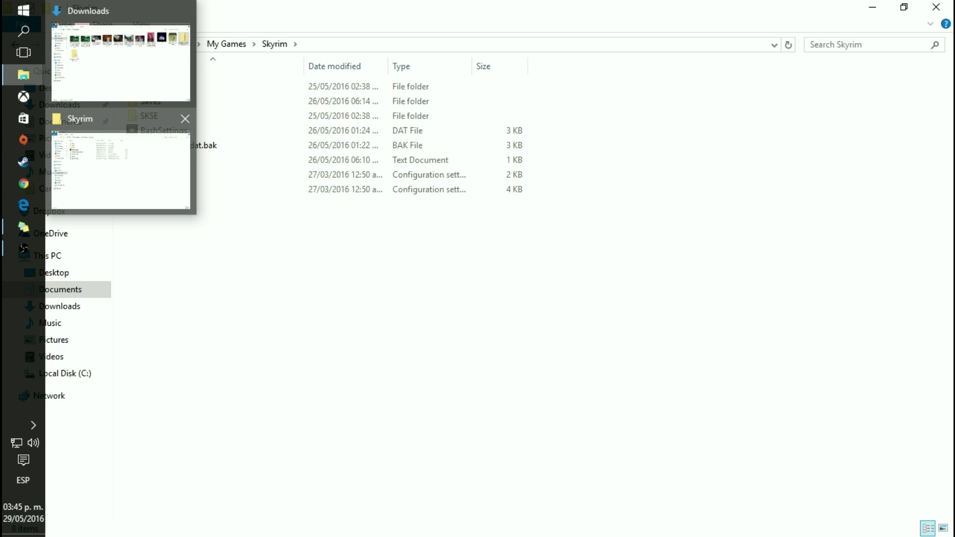
left_click(121, 60)
double_click(160, 214)
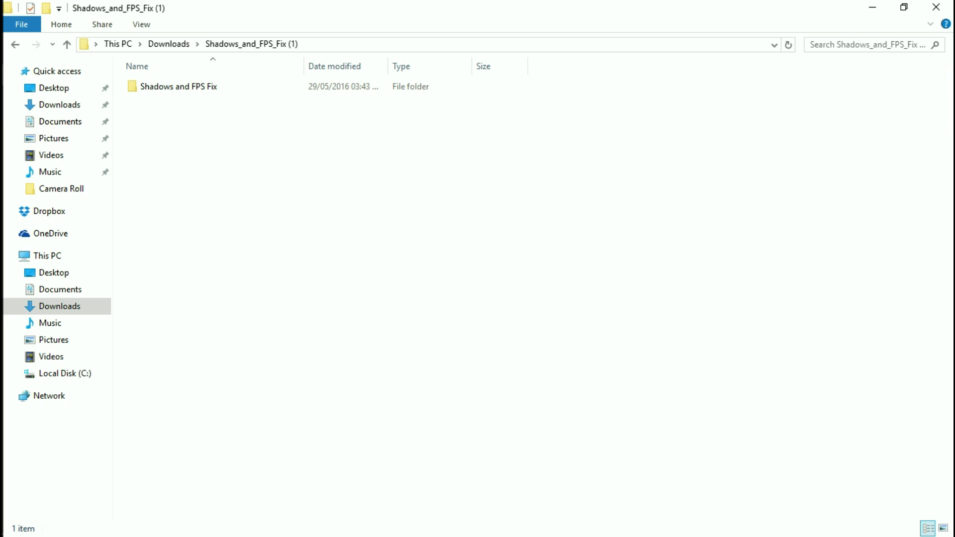
double_click(169, 86)
double_click(170, 87)
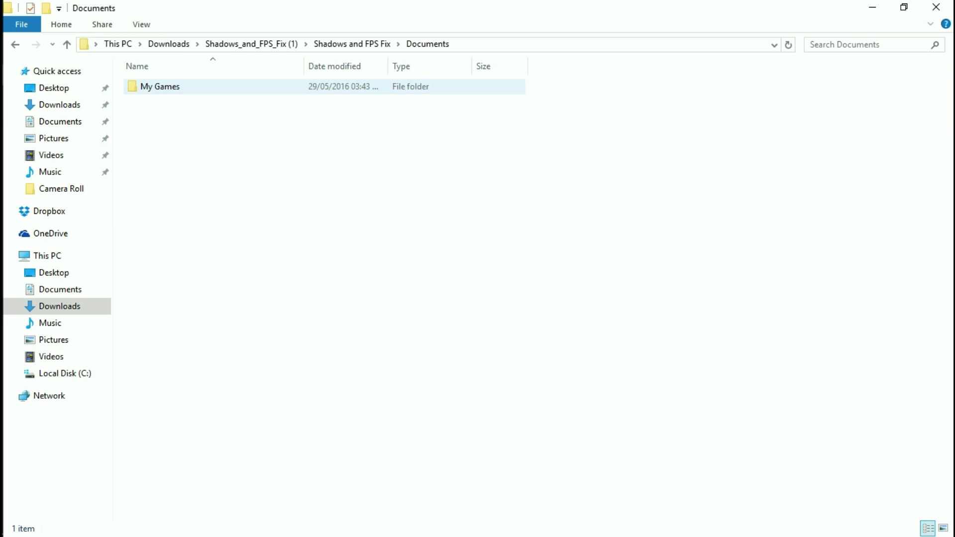
double_click(169, 87)
double_click(169, 87)
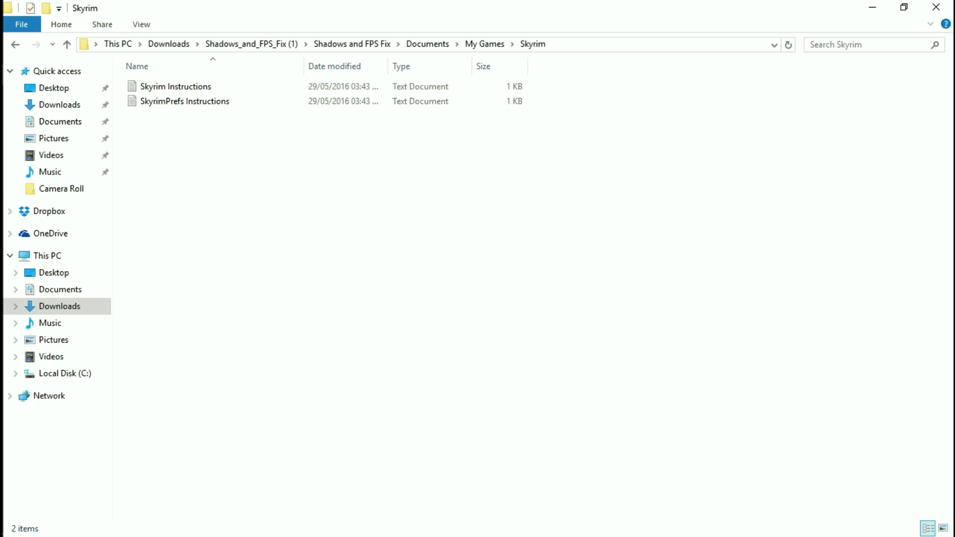
left_click(184, 102)
double_click(184, 102)
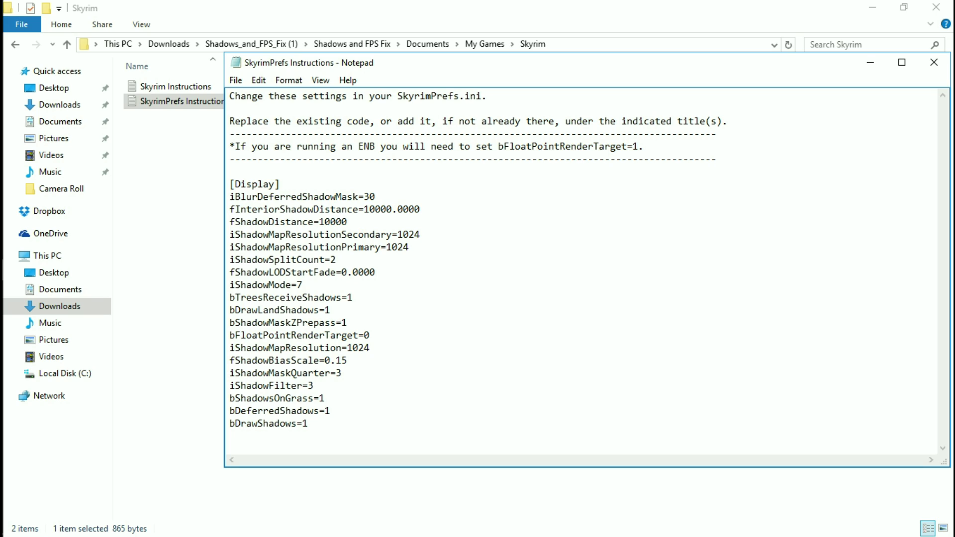
mouse_move(2, 161)
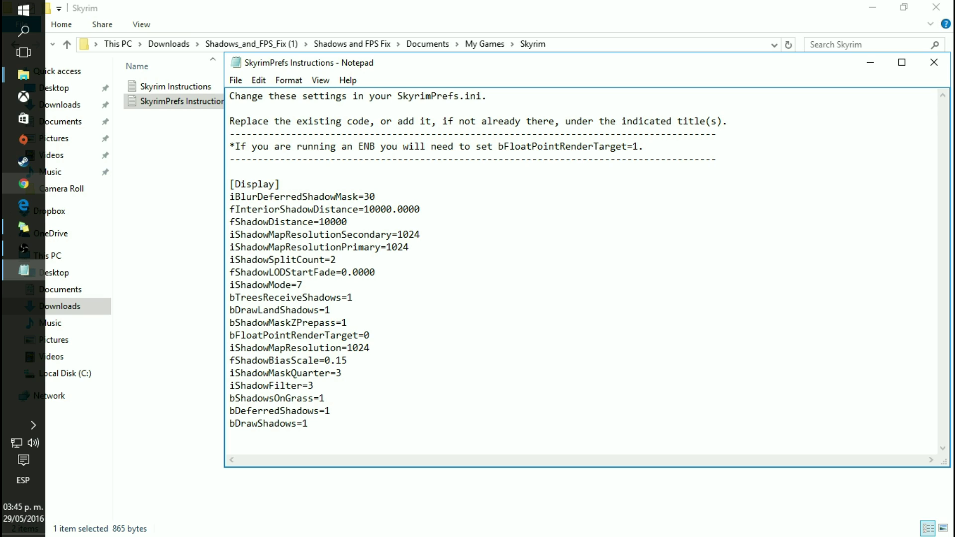
left_click_drag(376, 196, 281, 185)
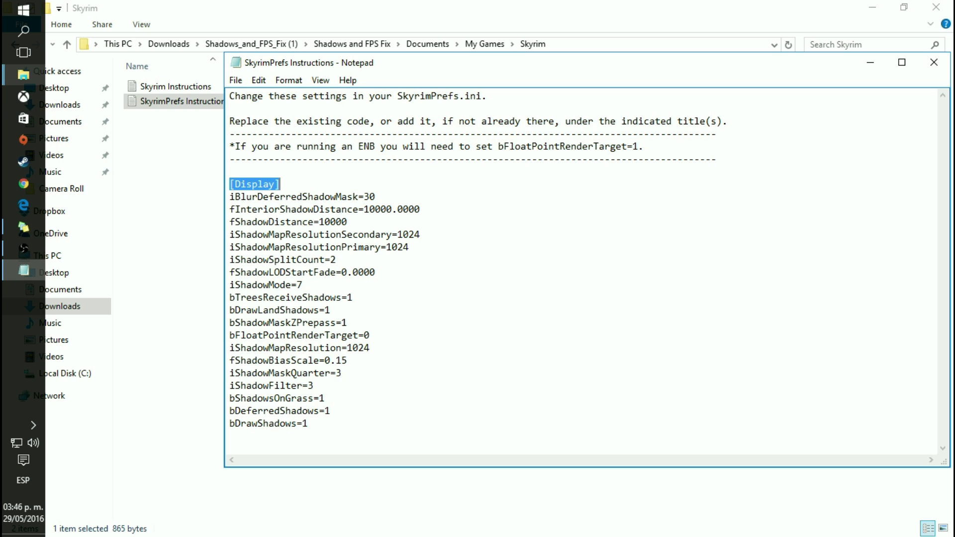
Open SkyrimPrefs from the game's Documents > My Games > Skyrim folder for editing and set iBlurDeferredShadowMask to 30 under [Display]
mouse_move(23, 75)
left_click(119, 169)
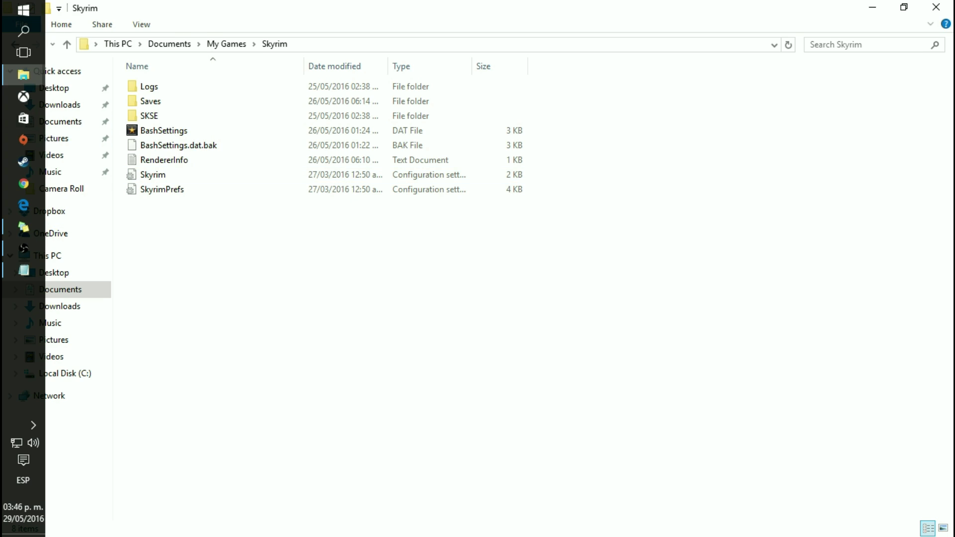
right_click(177, 189)
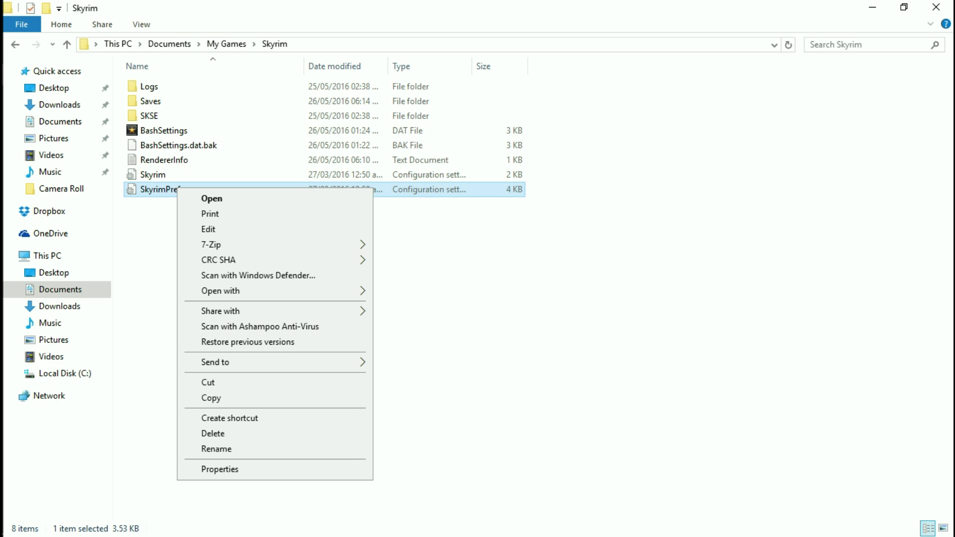
left_click(209, 229)
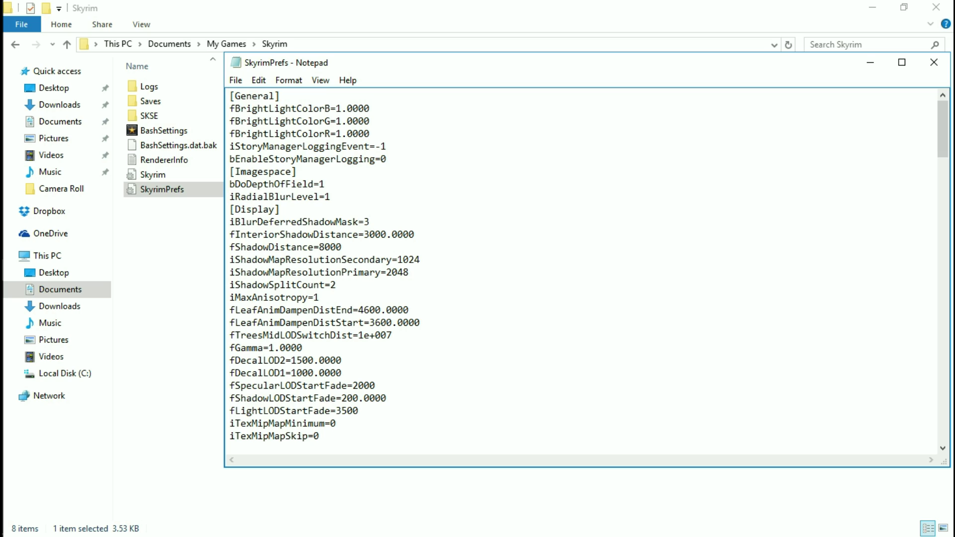
double_click(299, 222)
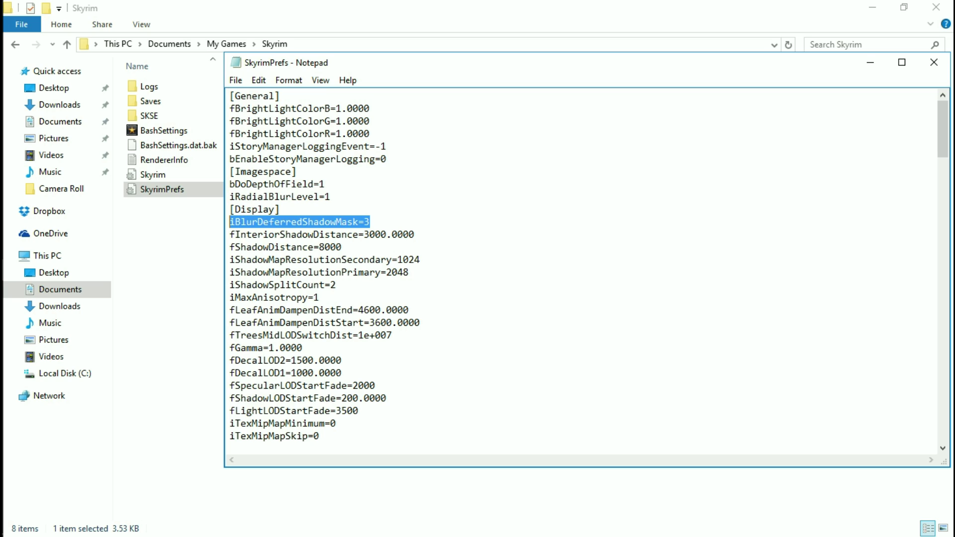
type("iBlurDeferredShadowMask=30")
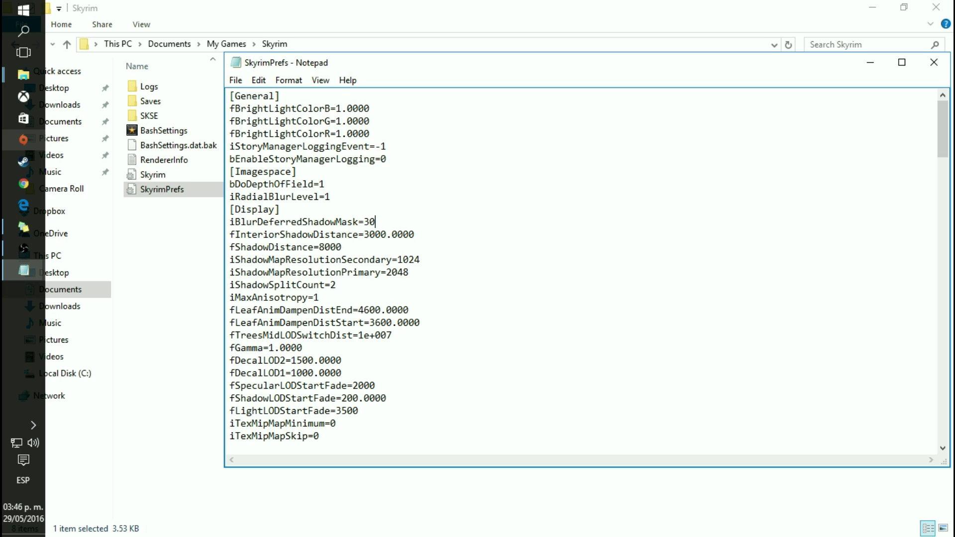
left_click(23, 75)
left_click(120, 169)
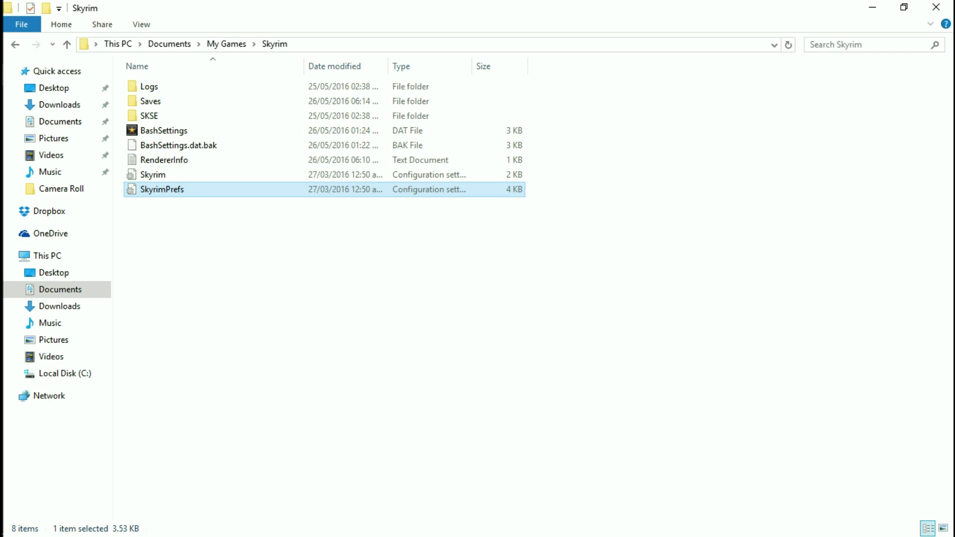
mouse_move(24, 75)
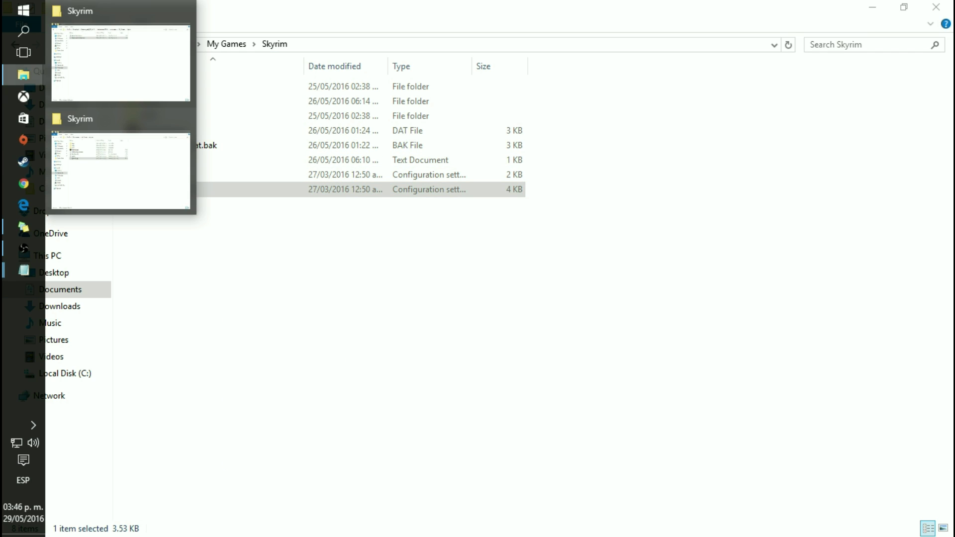
mouse_move(24, 271)
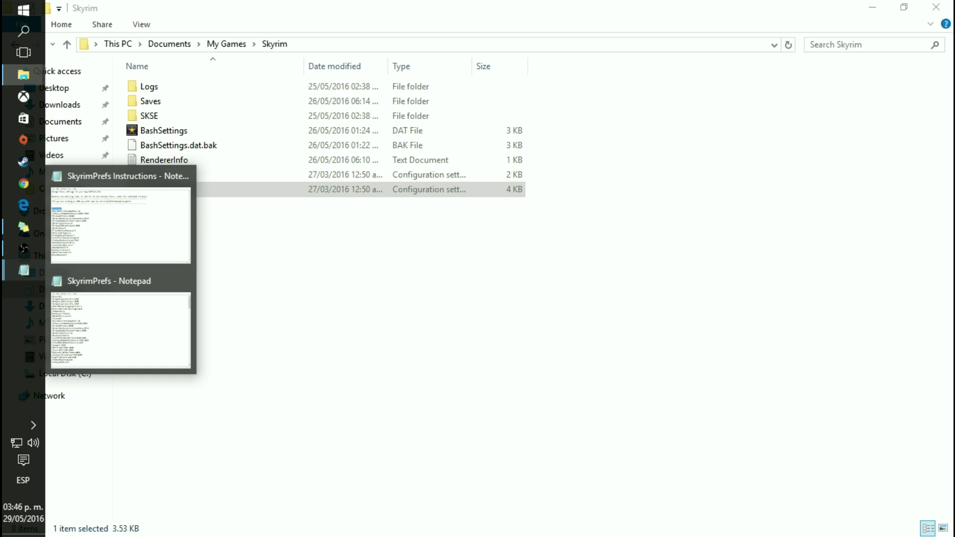
left_click(120, 323)
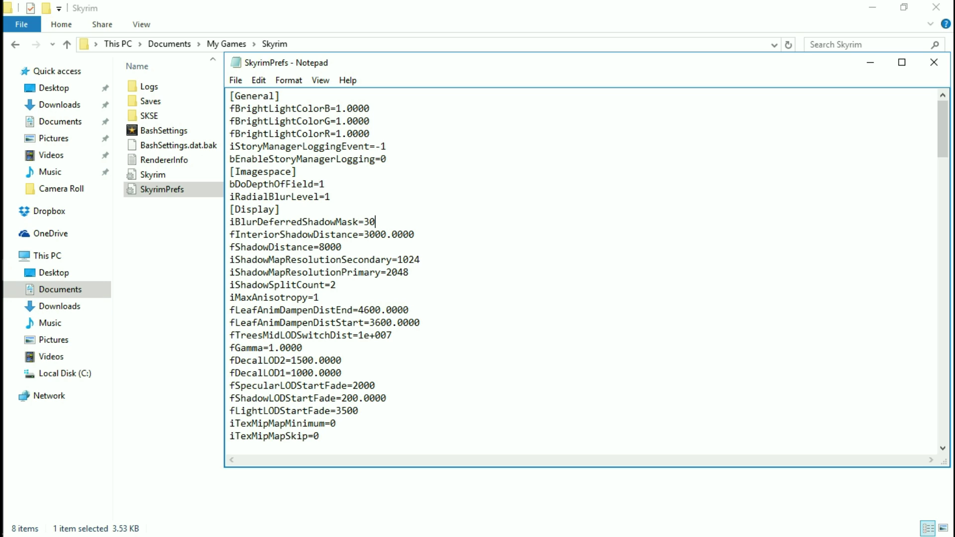
Copy the fInteriorShadowDistance=10000.0000 line from SkyrimPrefs Instructions and replace the matching [Display] line in SkyrimPrefs with it
mouse_move(23, 270)
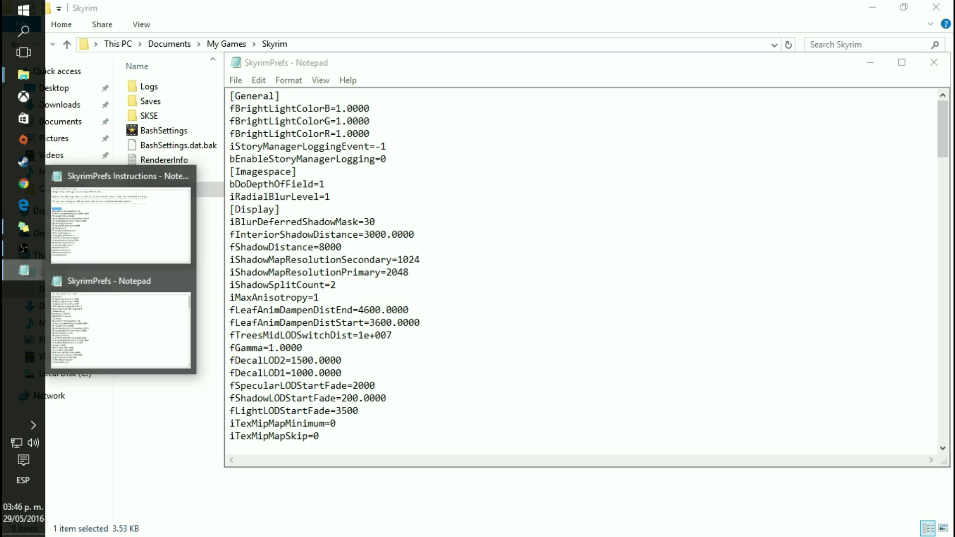
left_click(124, 224)
left_click_drag(421, 210, 230, 210)
key("ctrl+c")
mouse_move(23, 271)
left_click(119, 324)
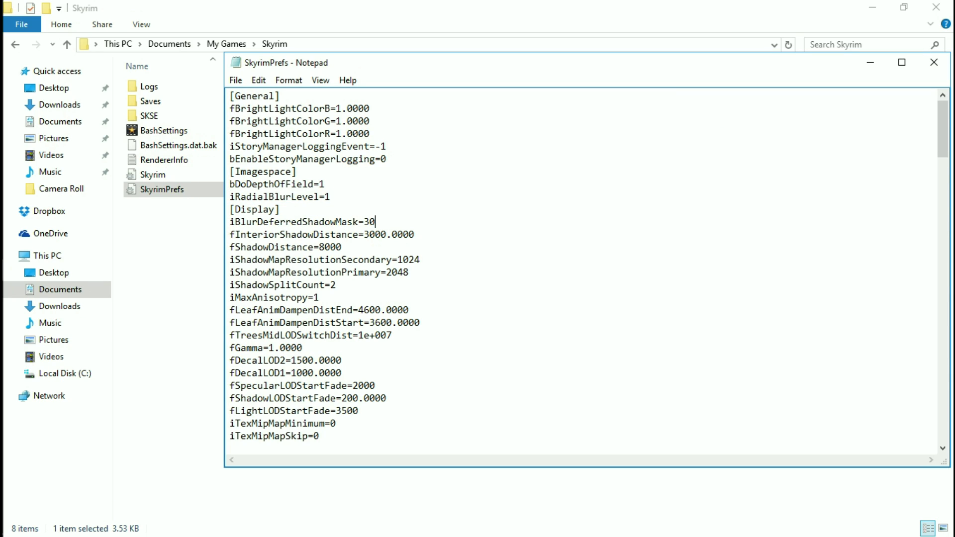
left_click_drag(416, 235, 229, 235)
key("ctrl+v")
key("ctrl+z")
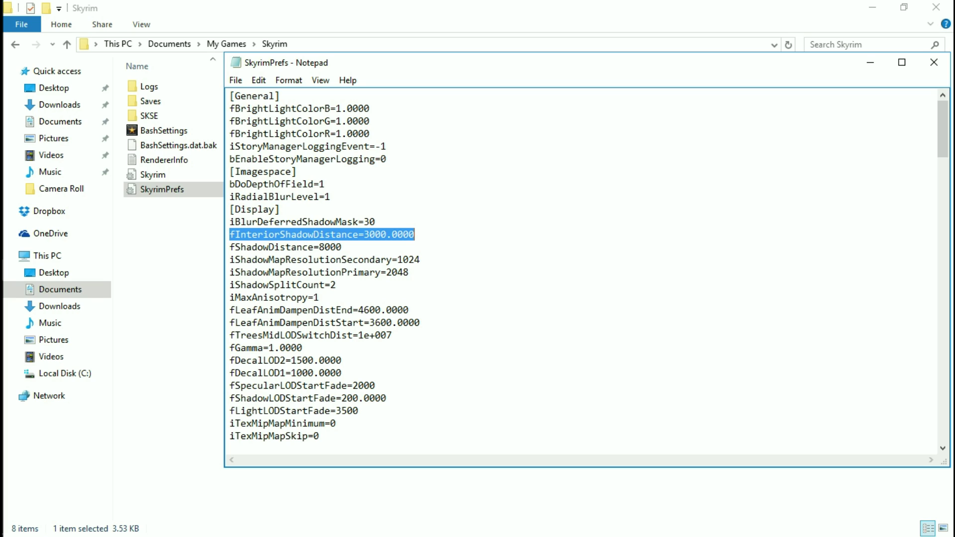
key("ctrl+v")
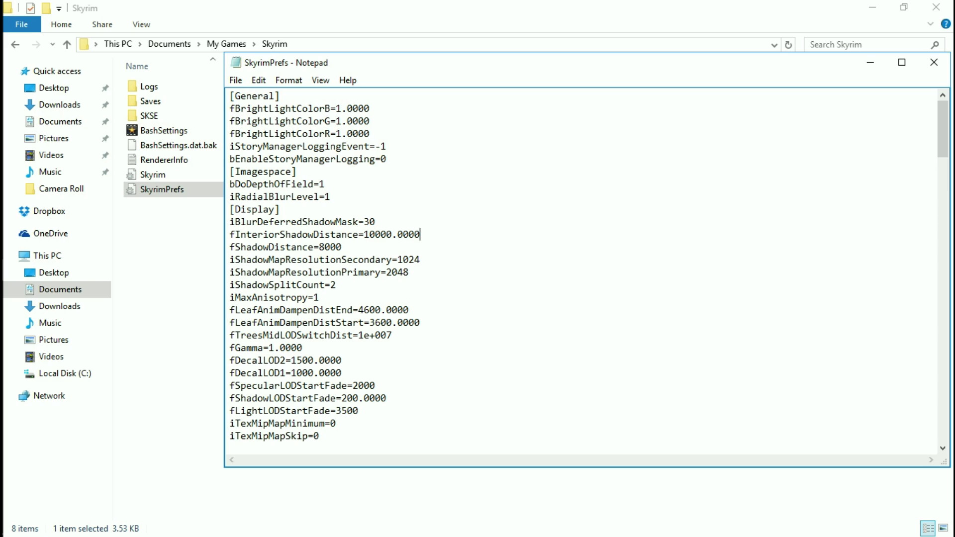
key("super")
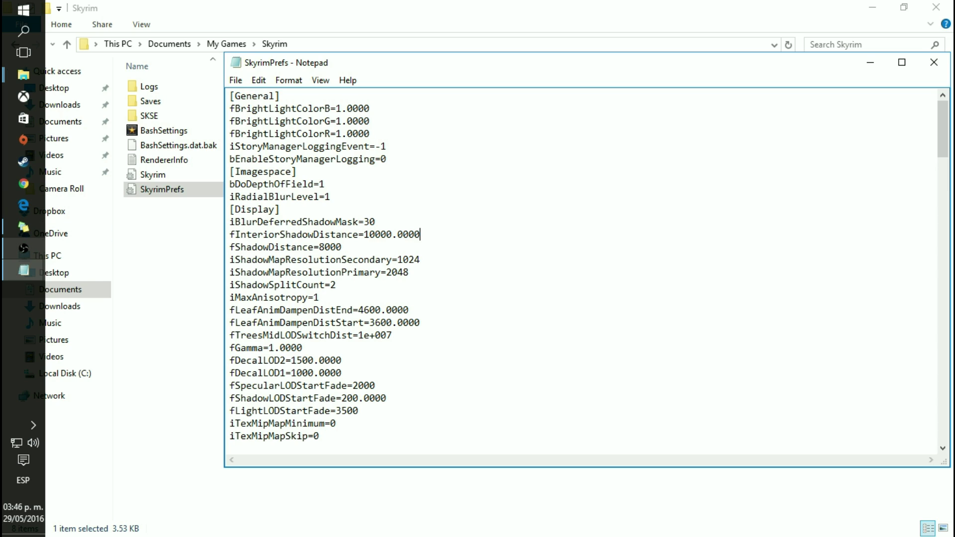
mouse_move(24, 248)
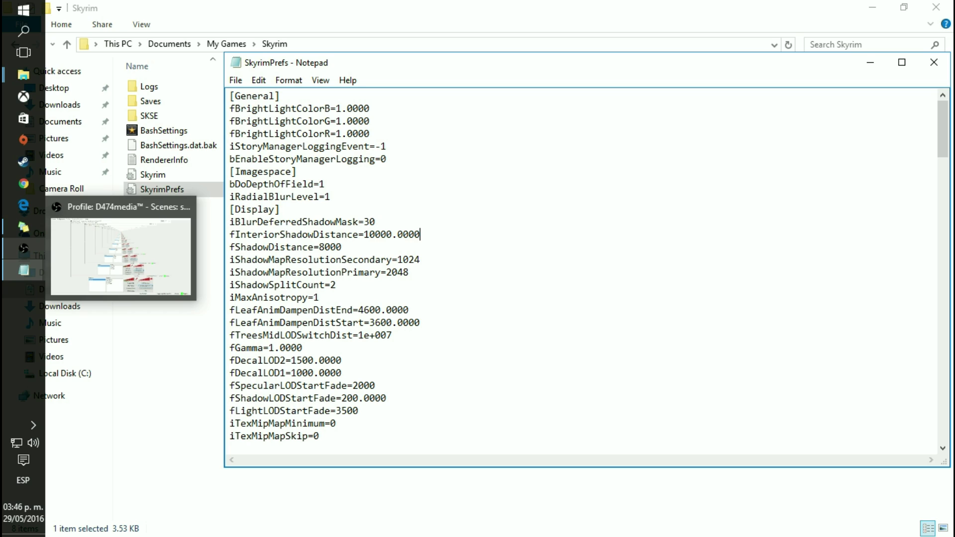
mouse_move(23, 270)
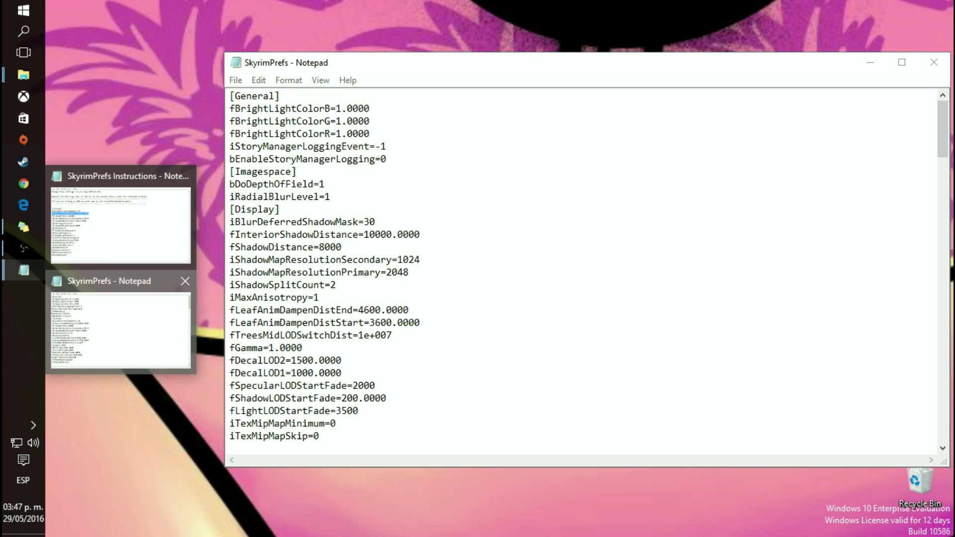
left_click(121, 328)
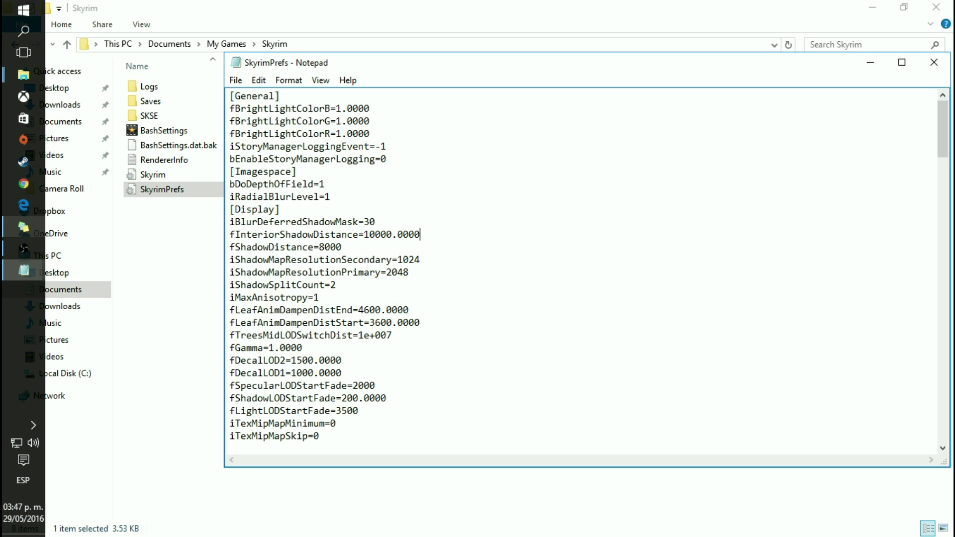
Copy the fShadowDistance=10000 line from SkyrimPrefs Instructions and replace the matching [Display] line in SkyrimPrefs with it
left_click(120, 219)
left_click_drag(349, 222, 230, 223)
key("ctrl+c")
mouse_move(4, 228)
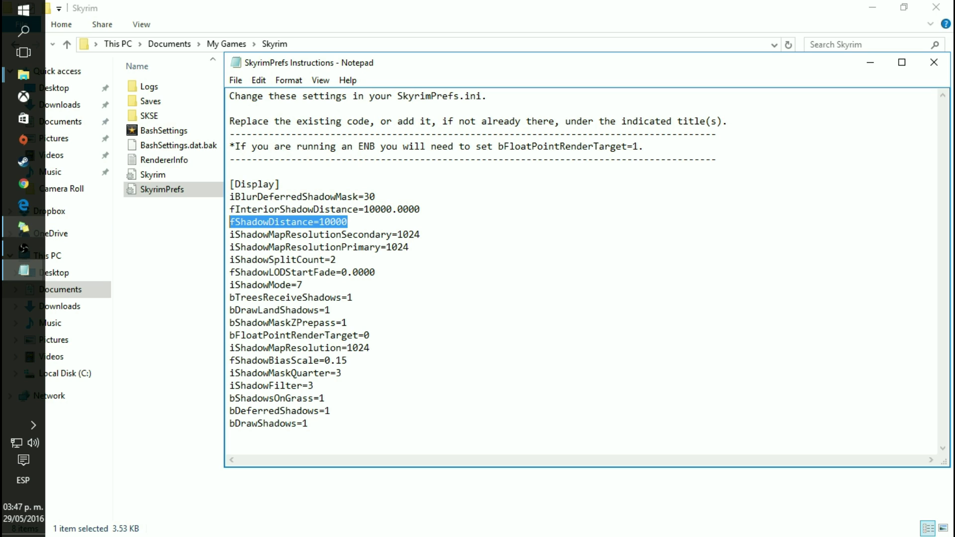
mouse_move(24, 270)
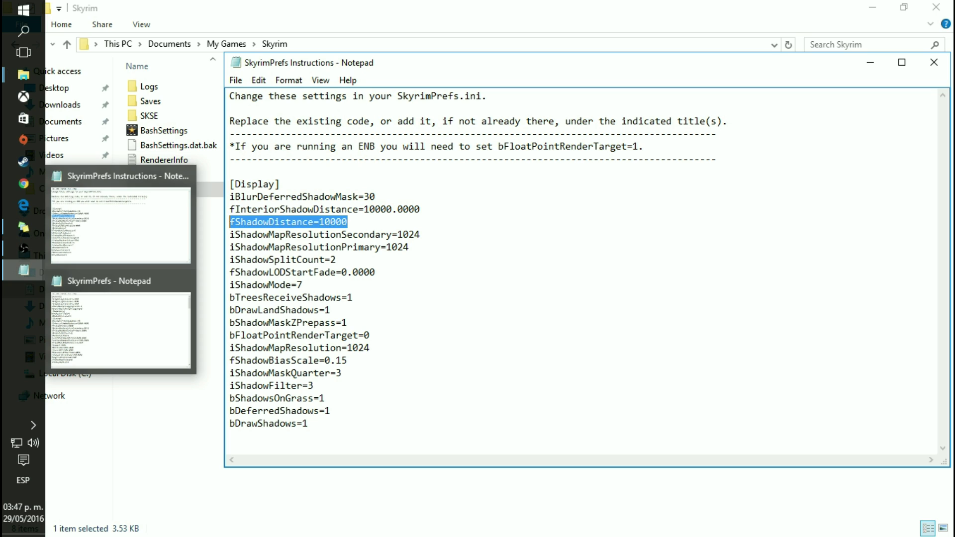
left_click(119, 326)
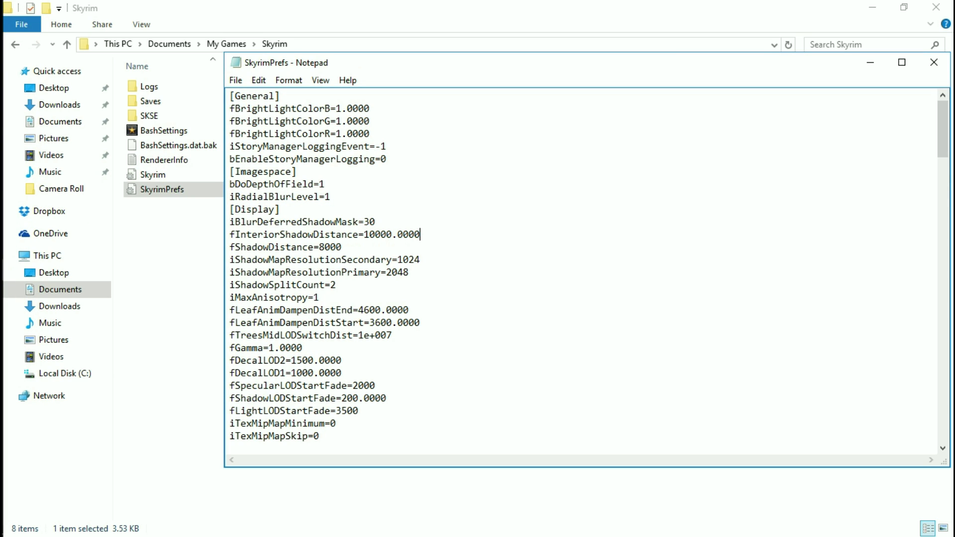
left_click_drag(342, 247, 229, 248)
key("ctrl+v")
mouse_move(4, 227)
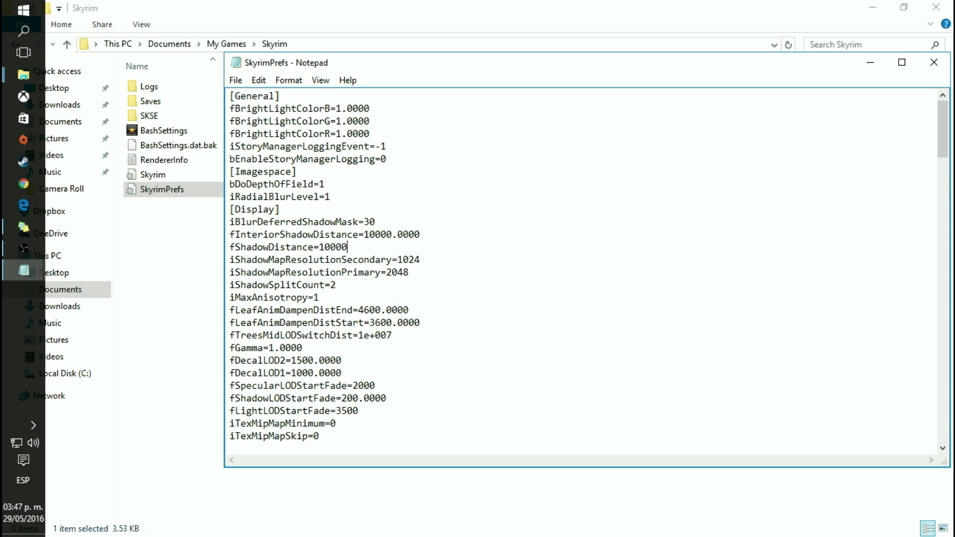